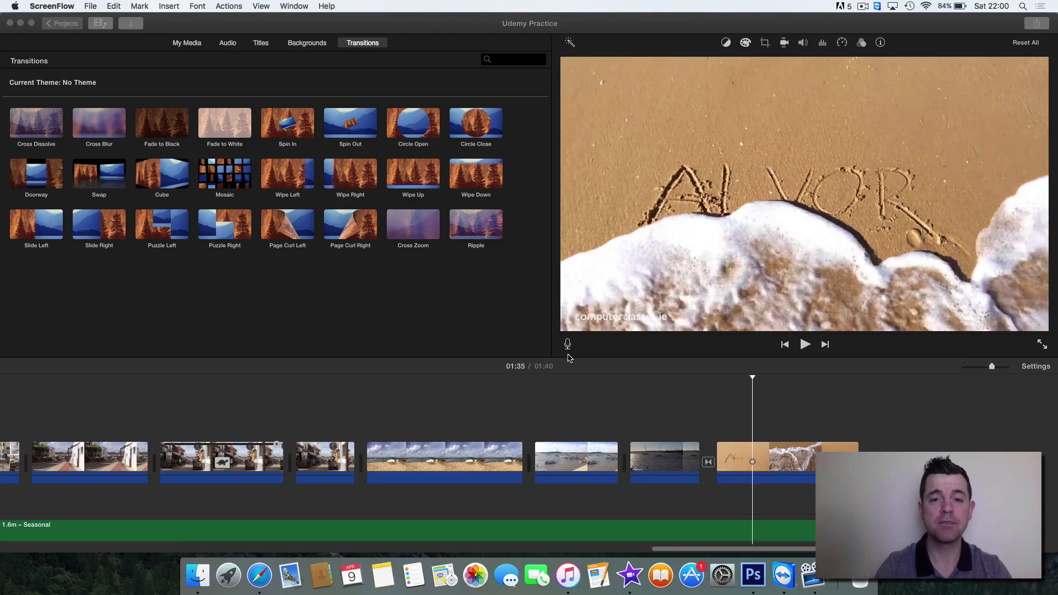
- Go back along the timeline to the 13.8-second clip of beached boats and place the playhead in it
scroll(429, 461, "left", 15)
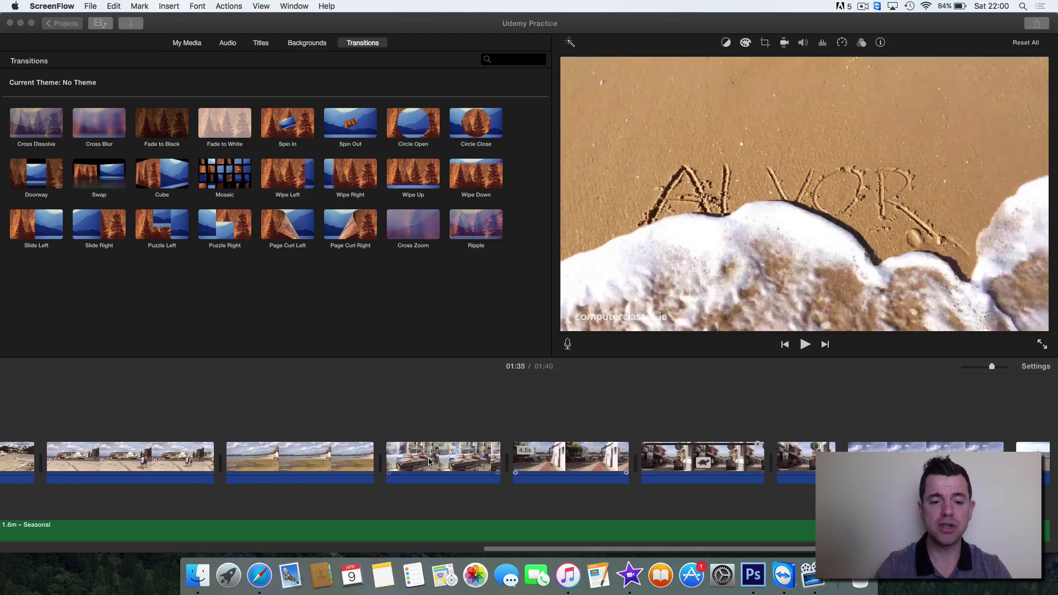
scroll(430, 461, "left", 3)
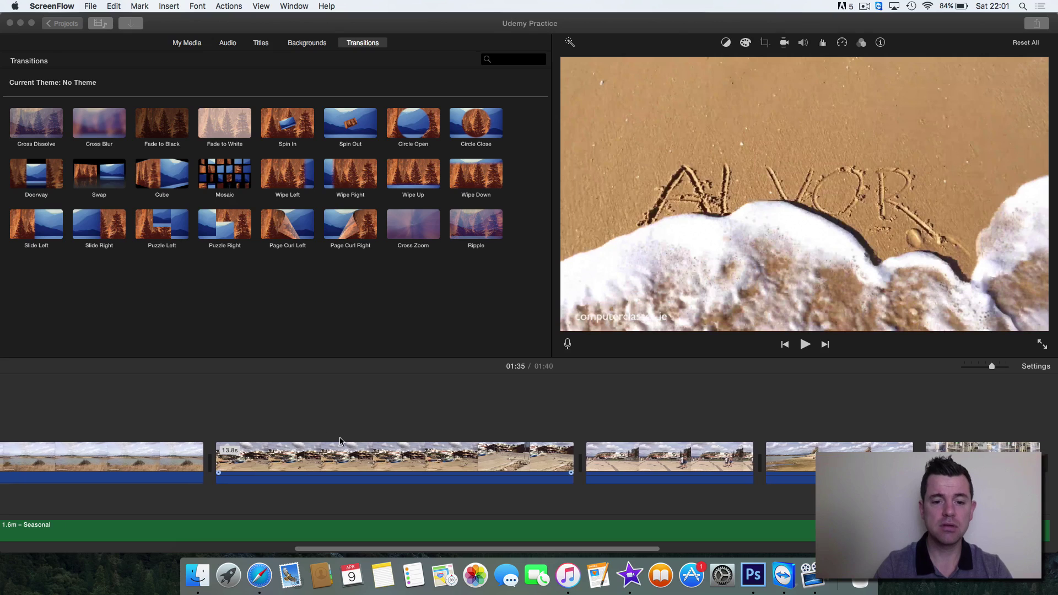
scroll(340, 440, "left", 10)
scroll(340, 441, "left", 5)
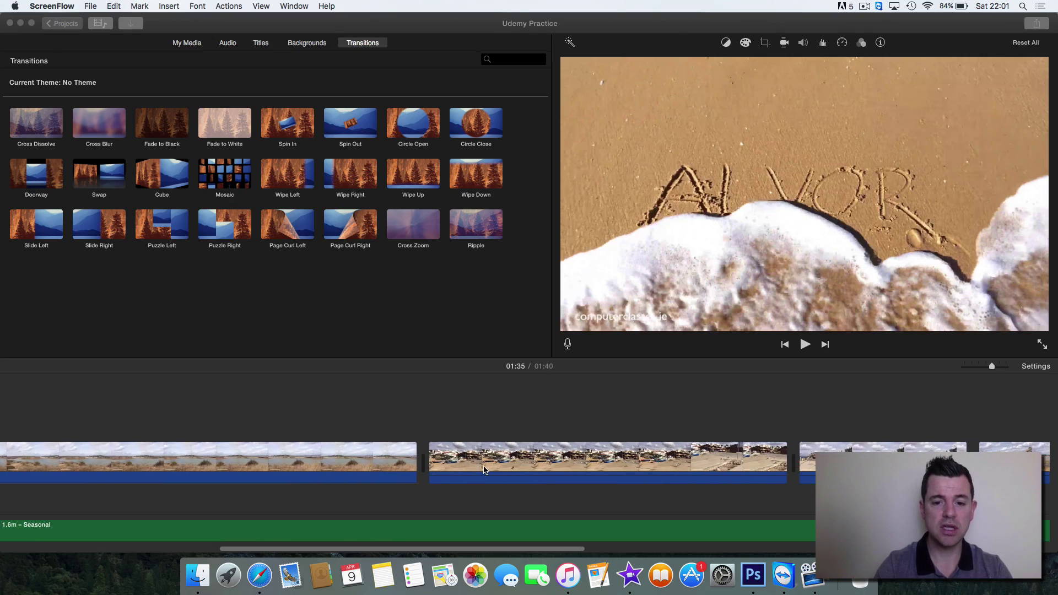
left_click(518, 465)
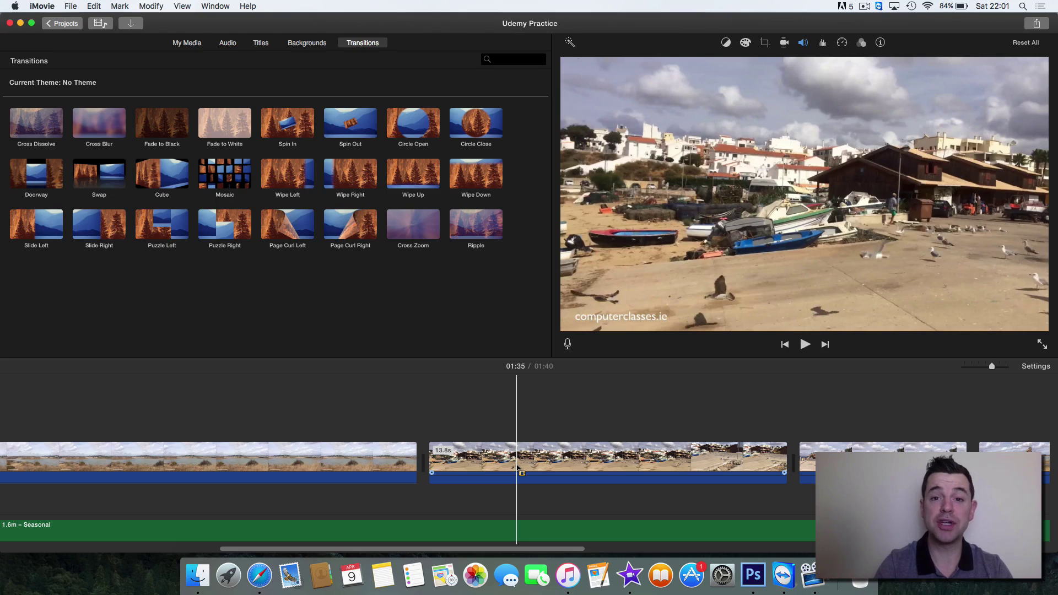
- Import "green screen video.mp4" from the Desktop into the project media
left_click(181, 45)
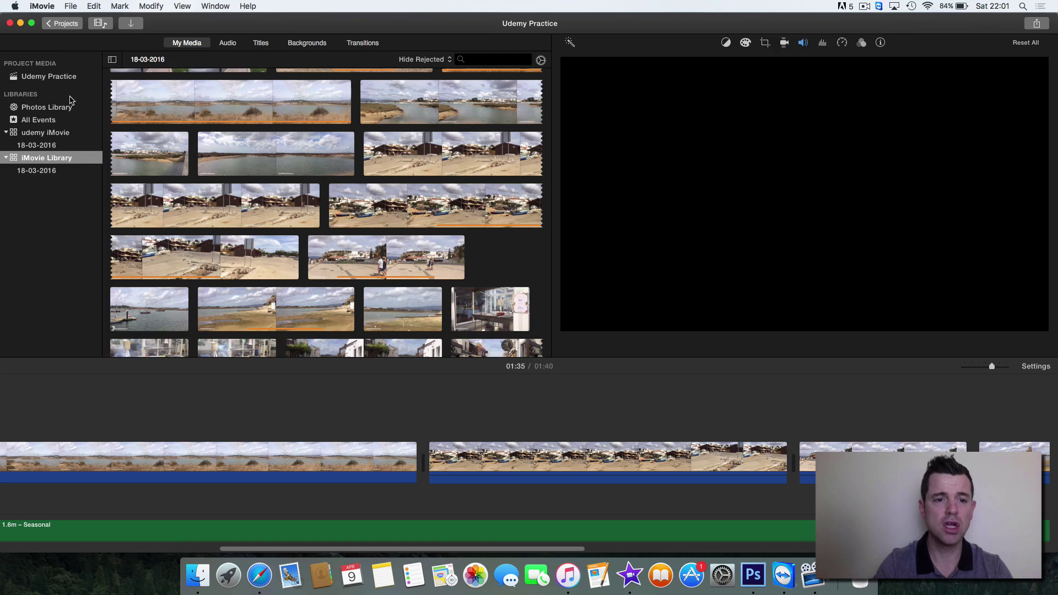
left_click(44, 133)
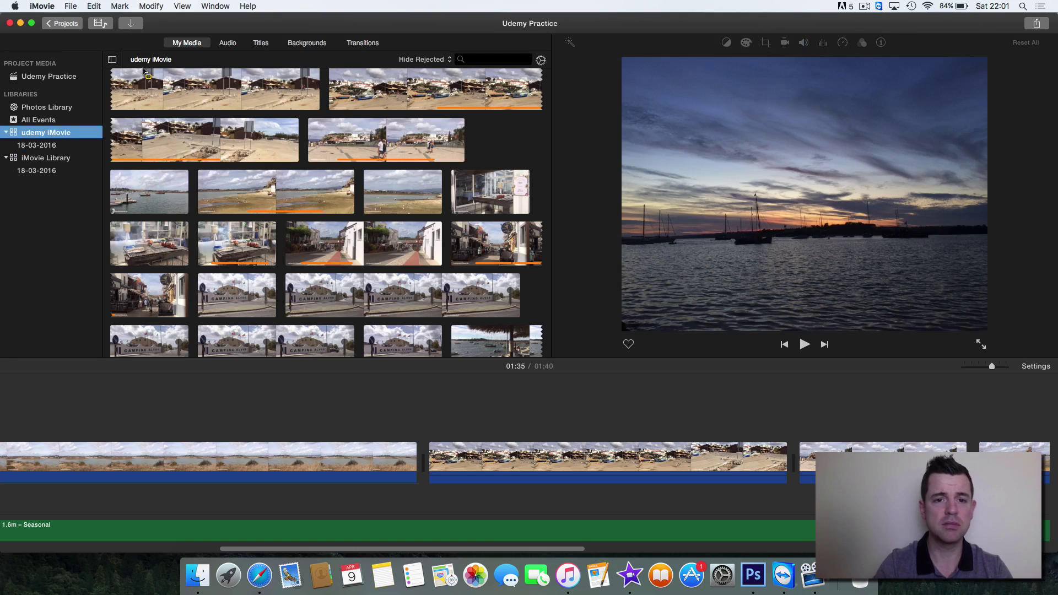
left_click(143, 70)
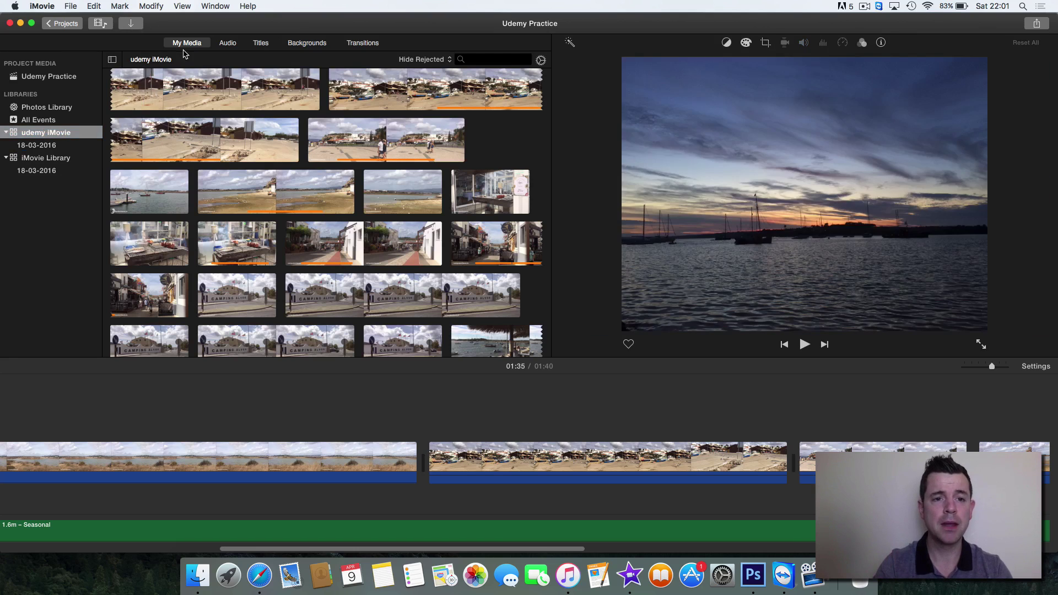
left_click(130, 27)
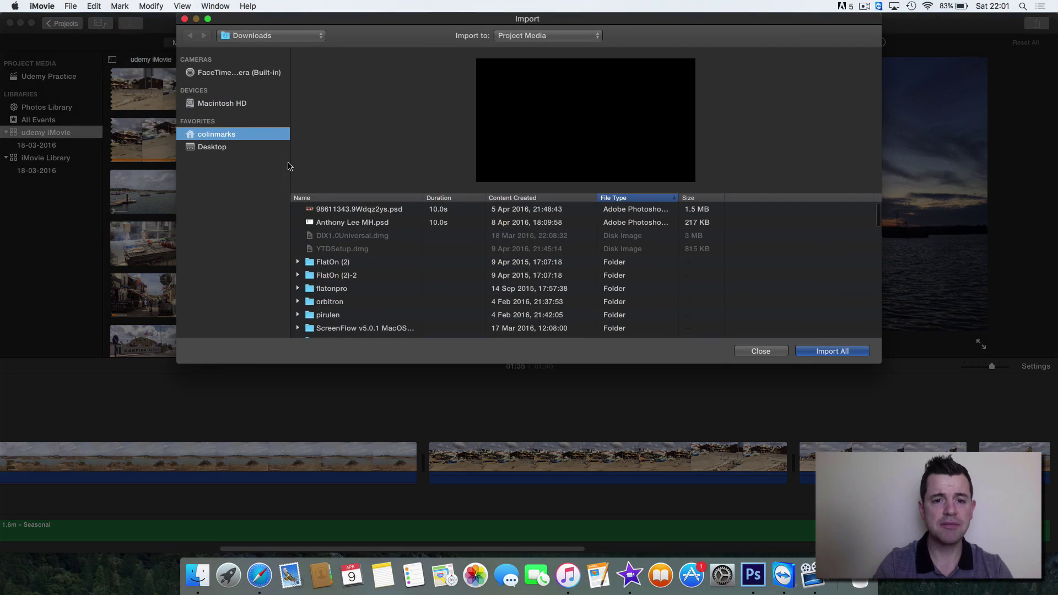
left_click(213, 149)
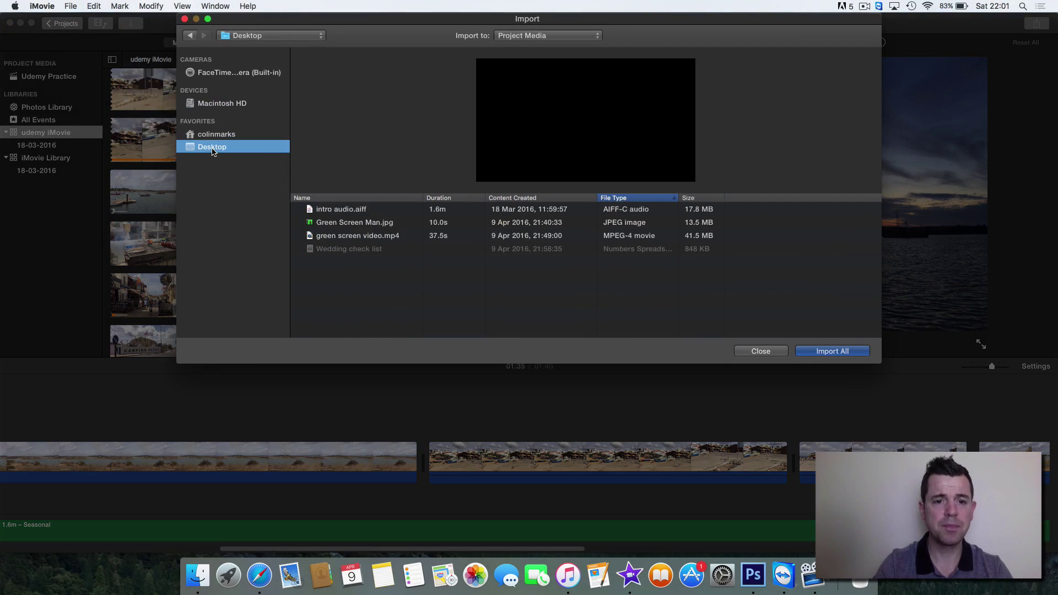
left_click(339, 238)
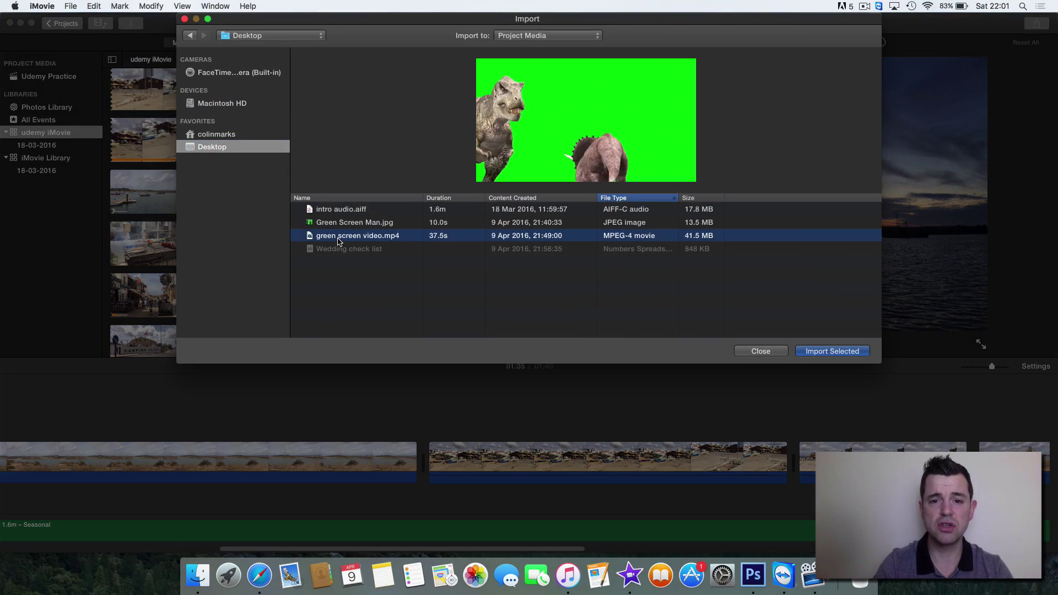
left_click(820, 351)
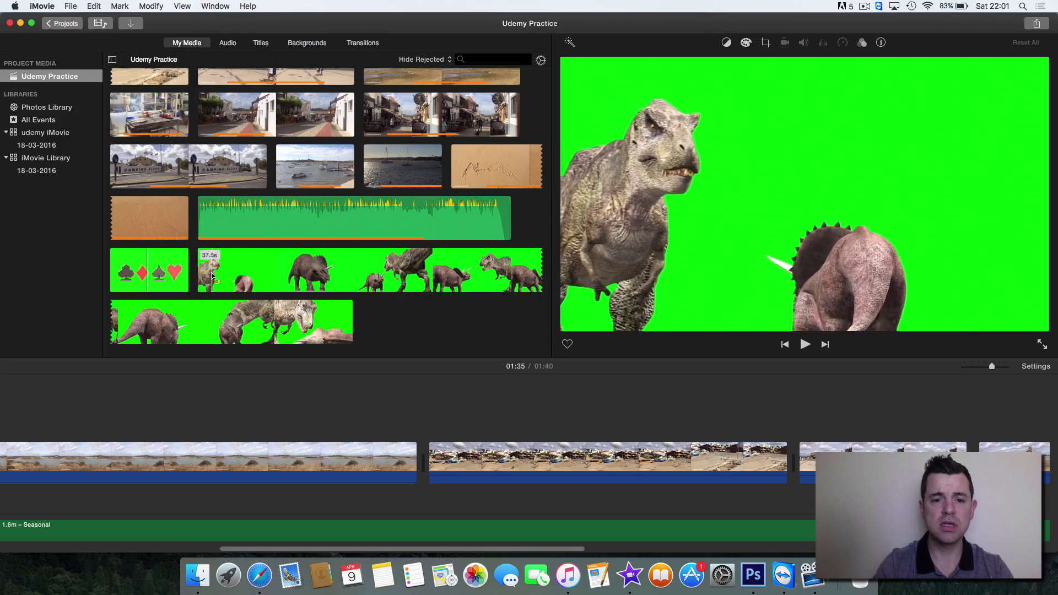
- Overlay a 7-second section of the dinosaur green screen video above the boats clip and play it back
left_click_drag(207, 276, 471, 418)
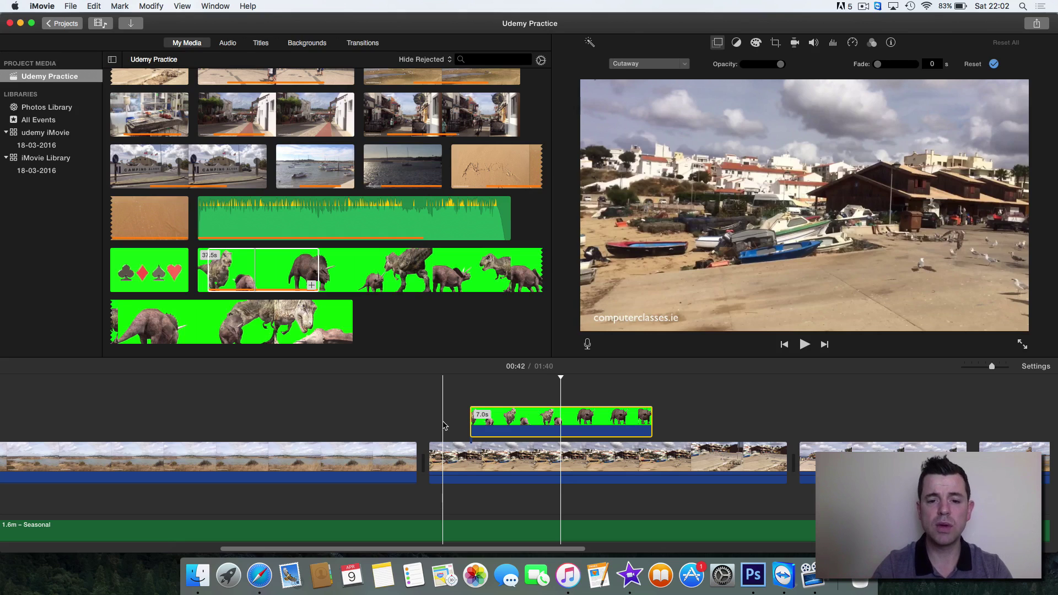
left_click(444, 425)
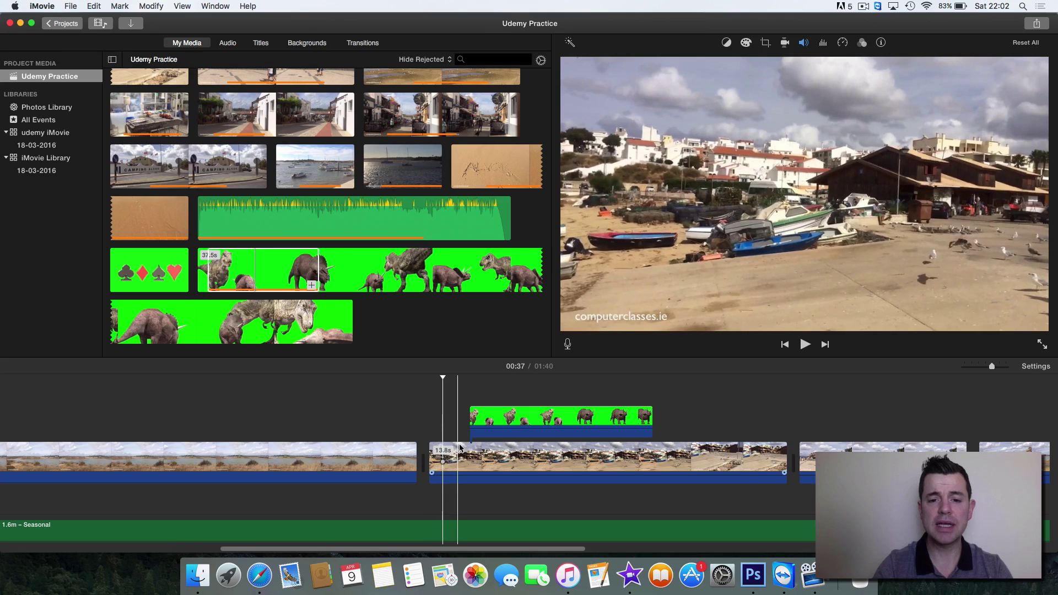
left_click(473, 418)
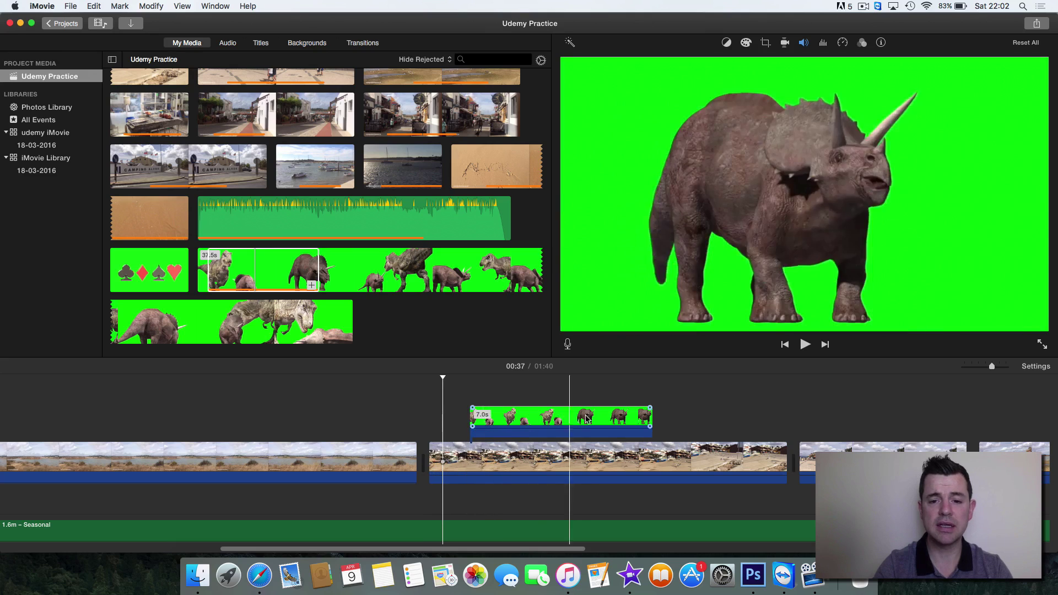
left_click(396, 428)
key("space")
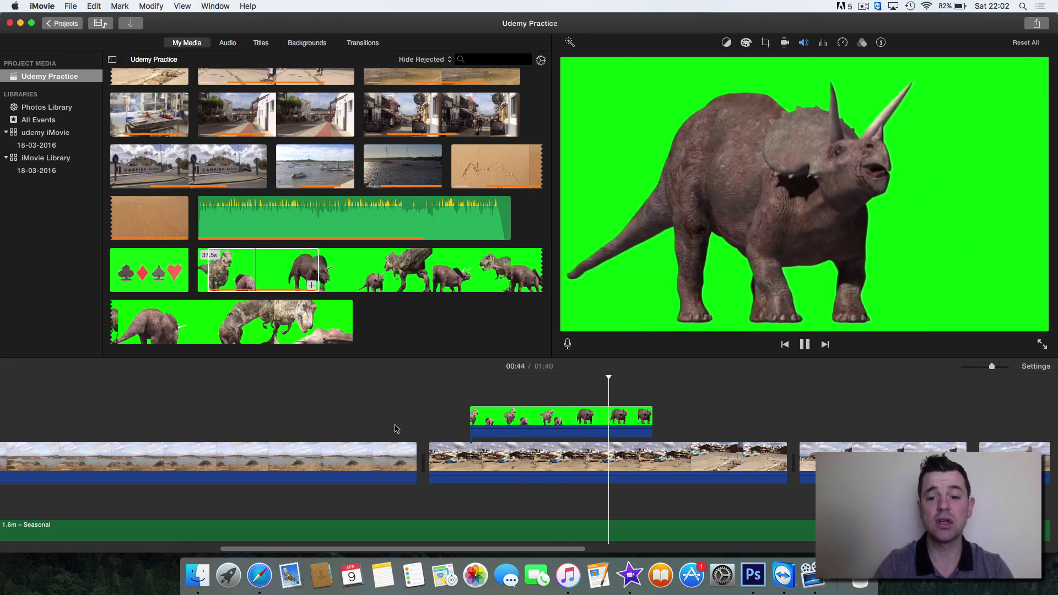
key("space")
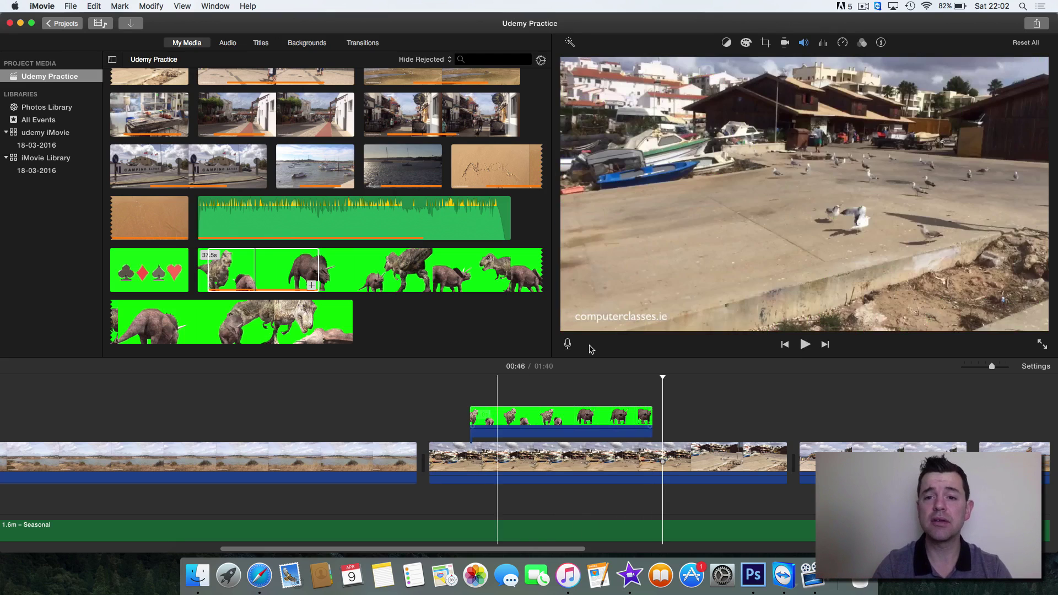
- Set the dinosaur overlay's video overlay style to Green/Blue Screen
left_click(518, 416)
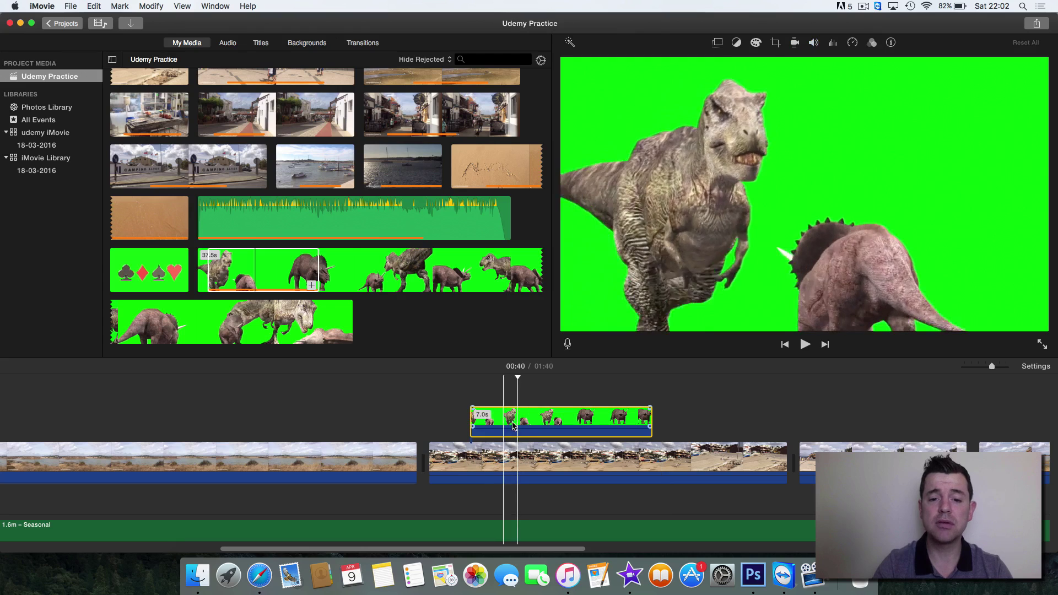
left_click(717, 43)
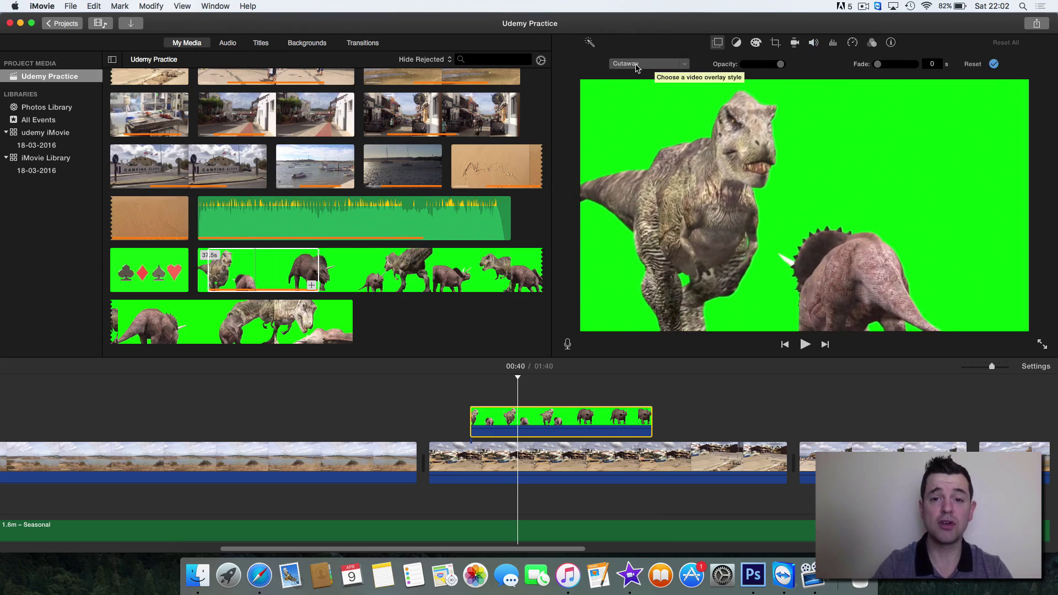
left_click(686, 66)
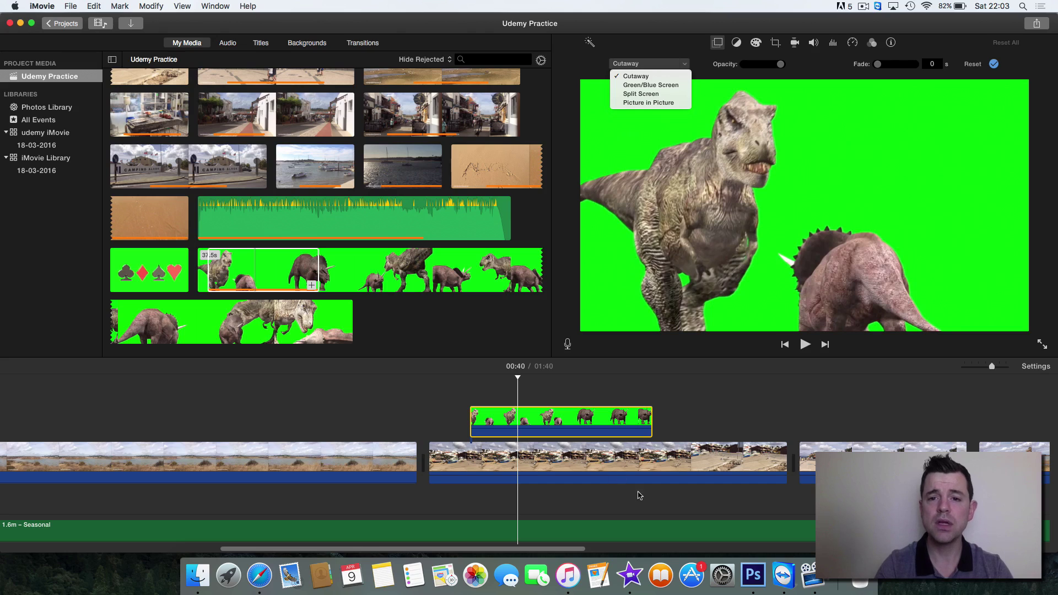
left_click(652, 84)
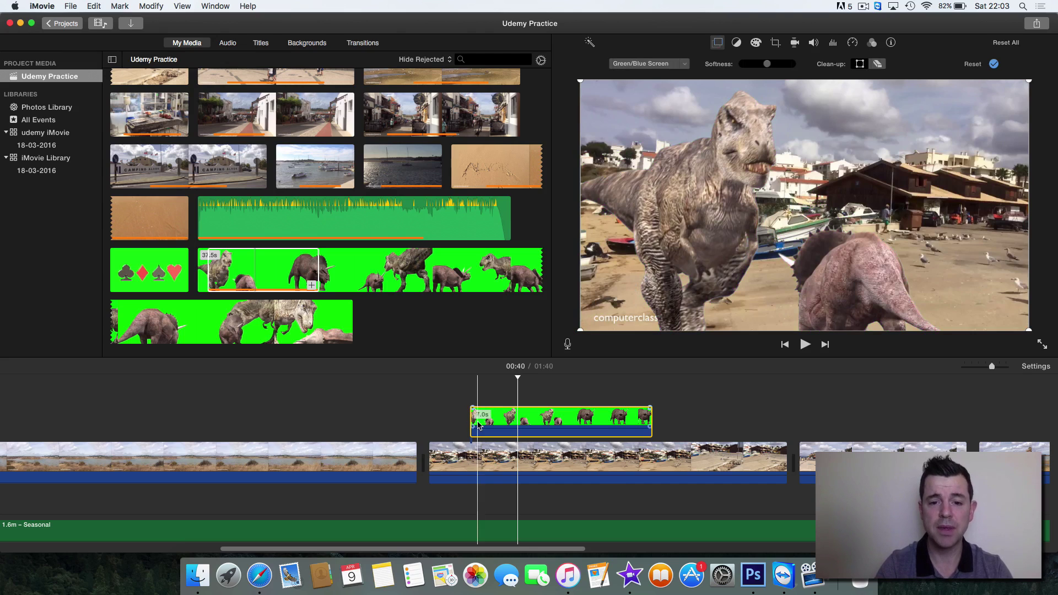
- Play back the timeline from before the dinosaur overlay to check the green screen effect
left_click(388, 409)
key("space")
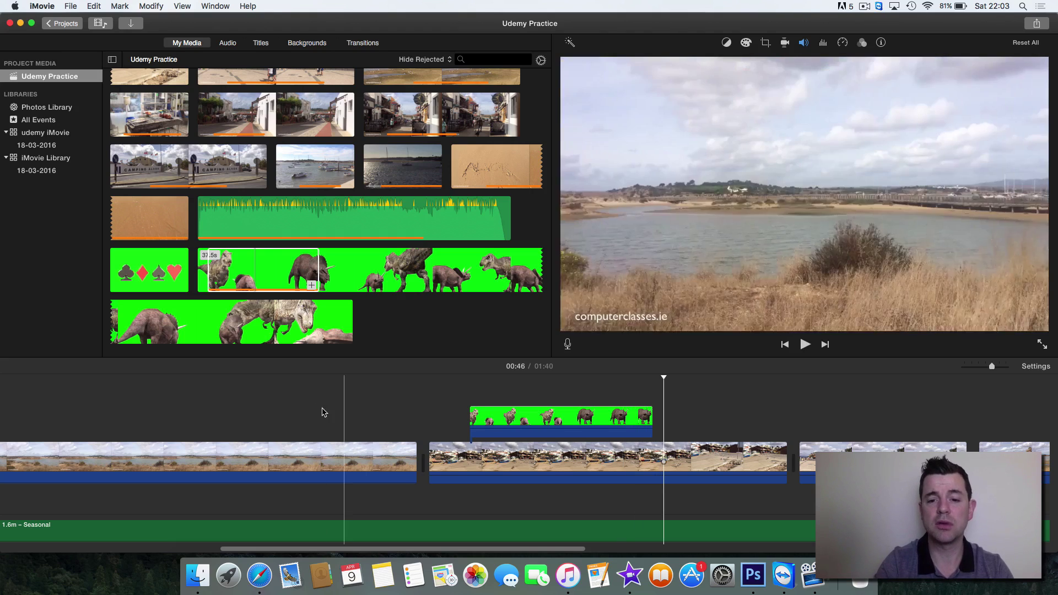
left_click(596, 415)
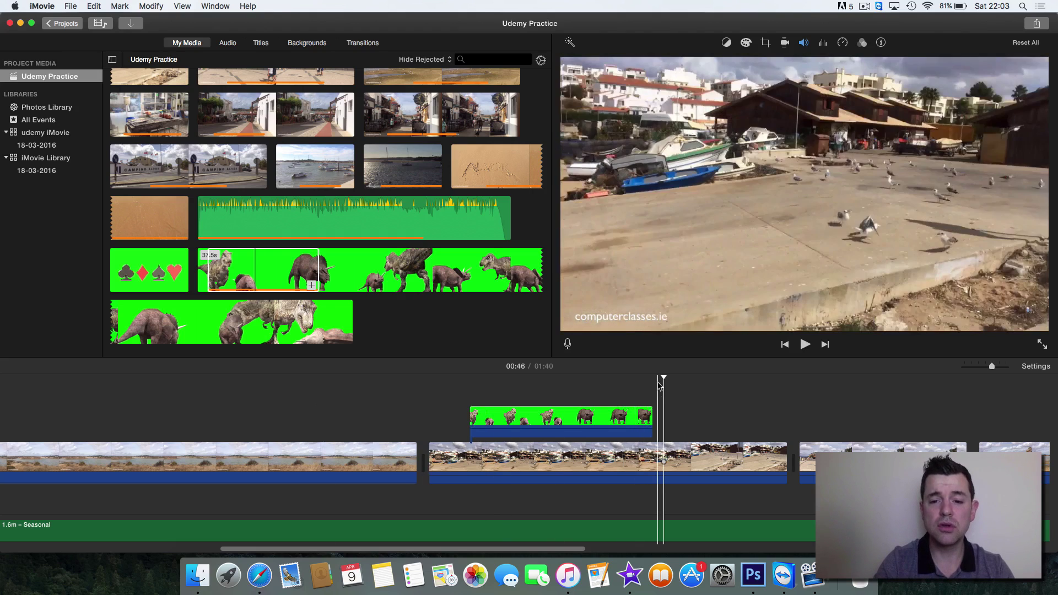
left_click(441, 418)
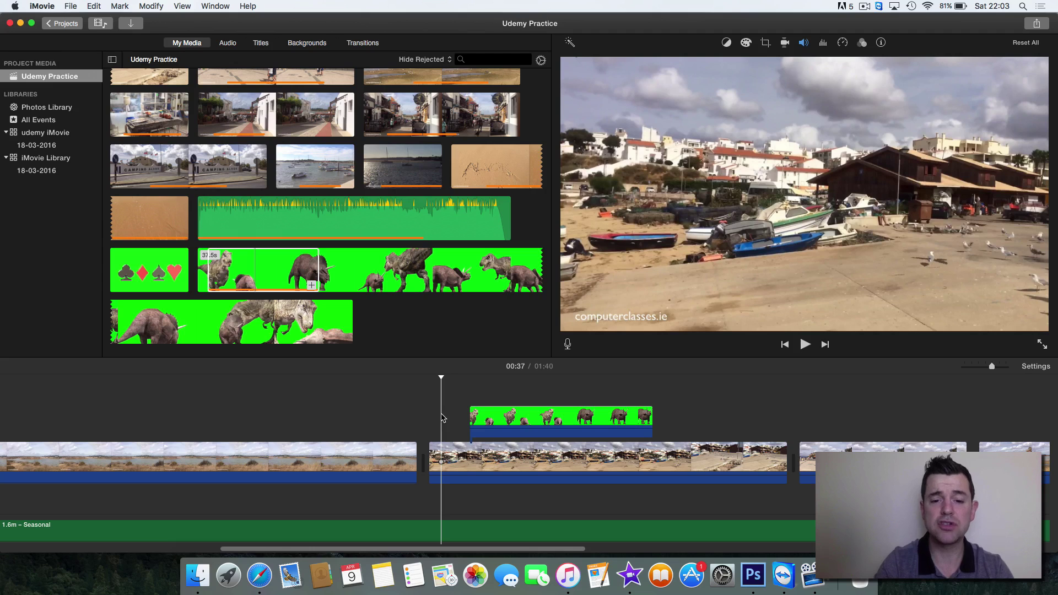
key("space")
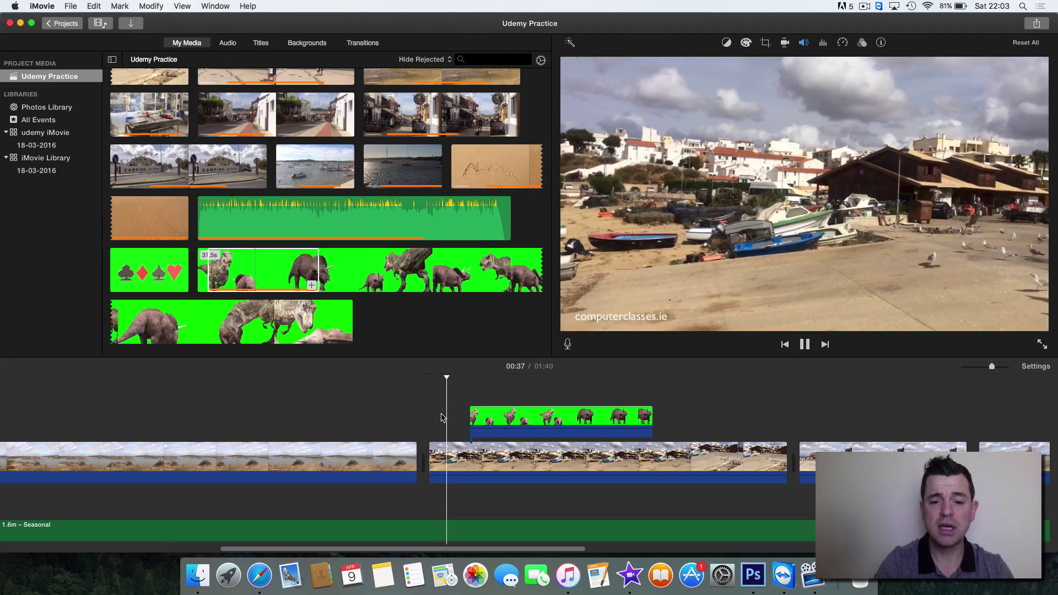
key("space")
- Add a video fade-in and fade-out to the dinosaur overlay and play it back
left_click(476, 410)
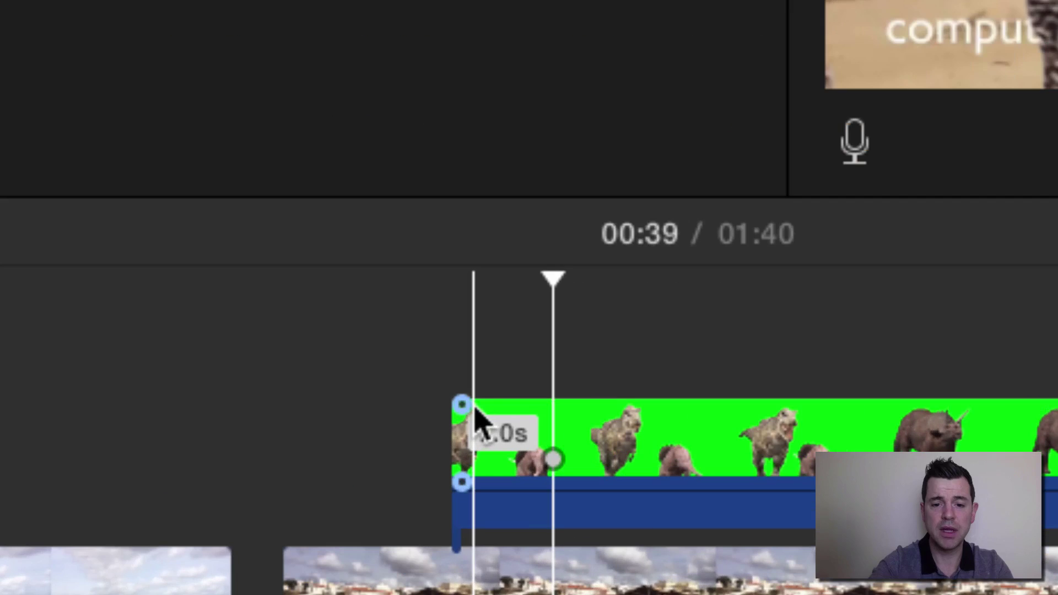
left_click_drag(463, 404, 572, 409)
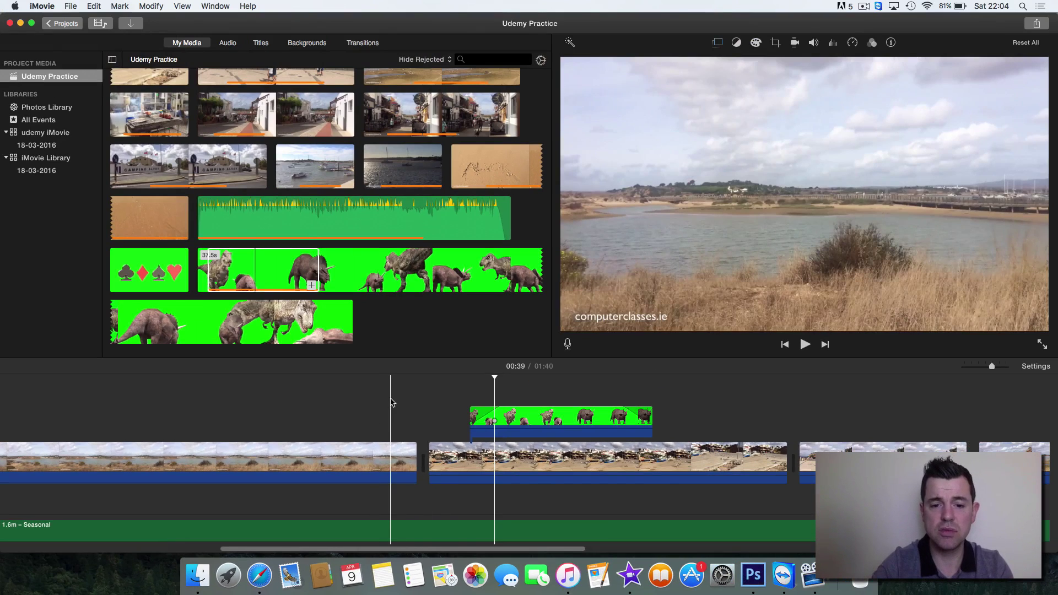
left_click(391, 402)
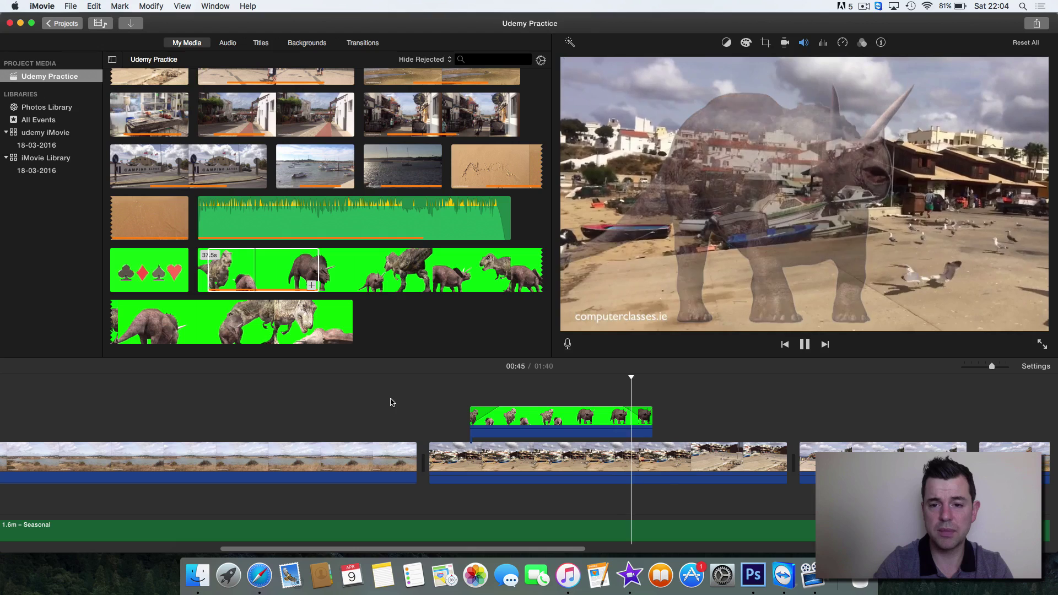
key("space")
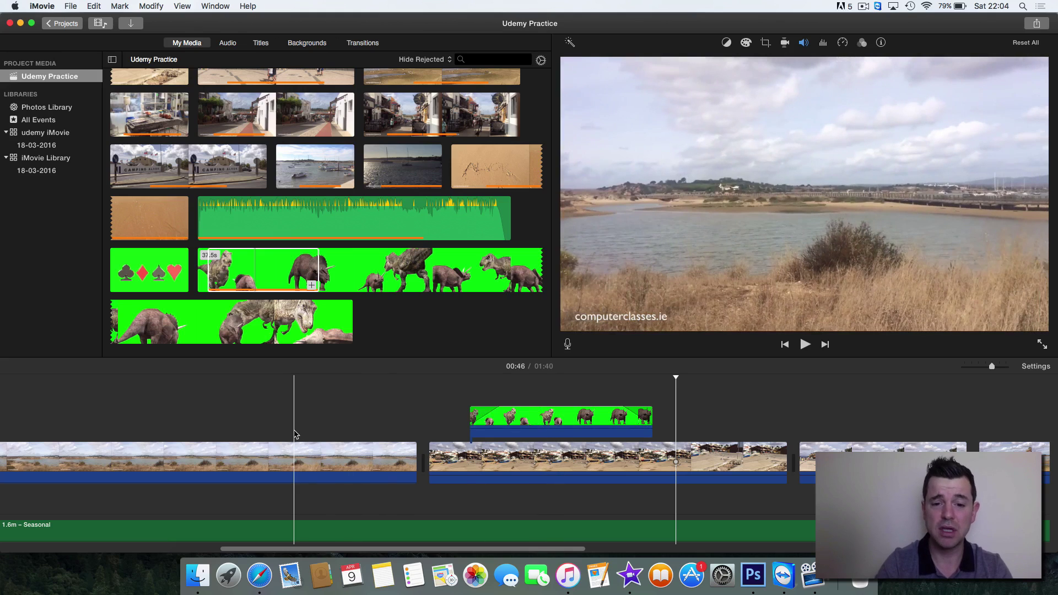
- Overlay a 5.1-second section of the clip with people walking on the promenade above the lake clip and play it back
scroll(330, 433, "left", 4)
scroll(342, 437, "left", 4)
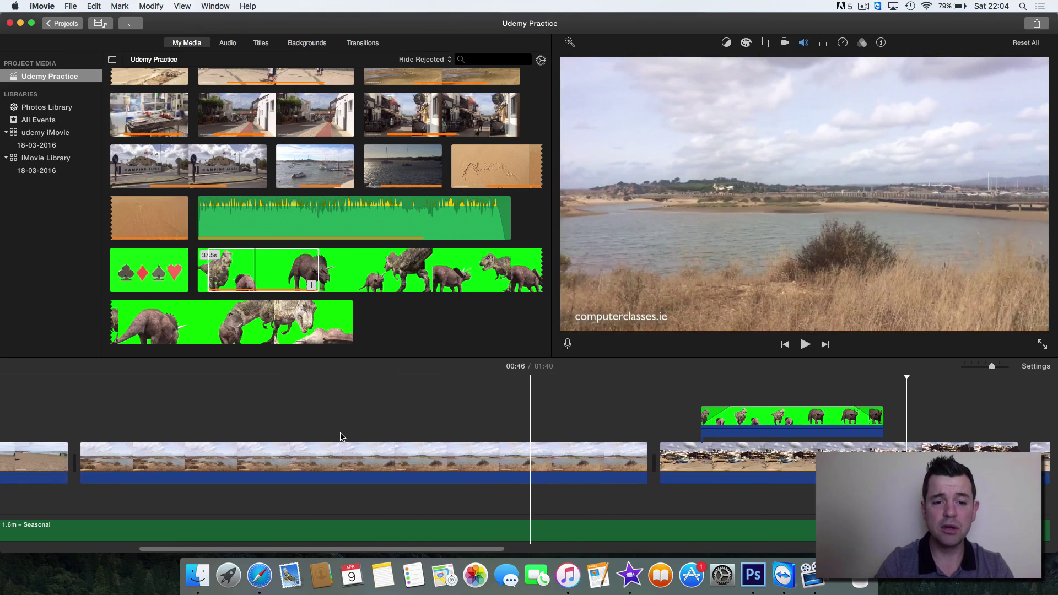
scroll(379, 171, "up", 8)
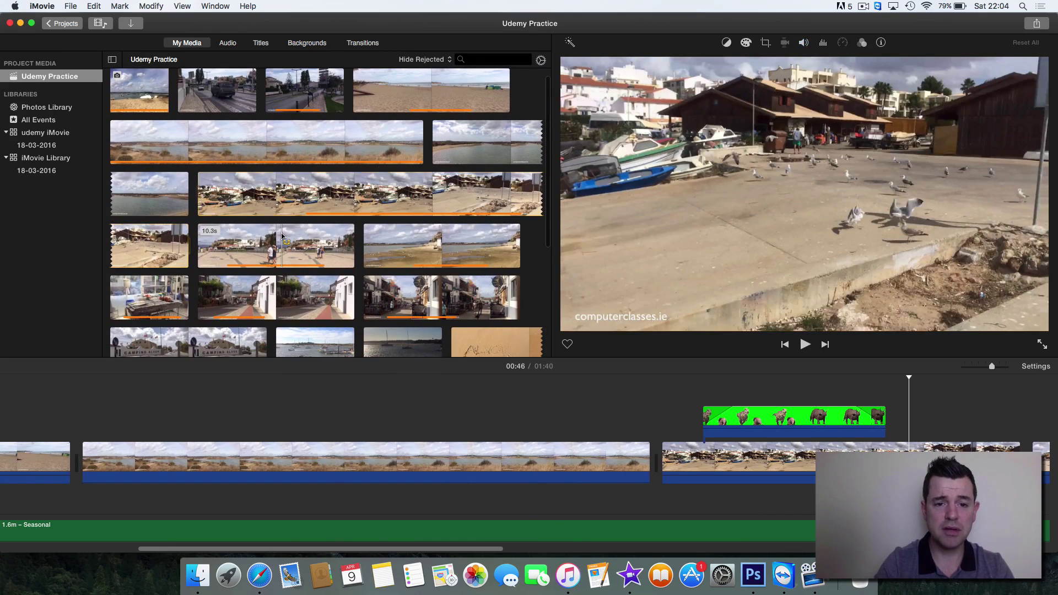
left_click_drag(274, 242, 268, 417)
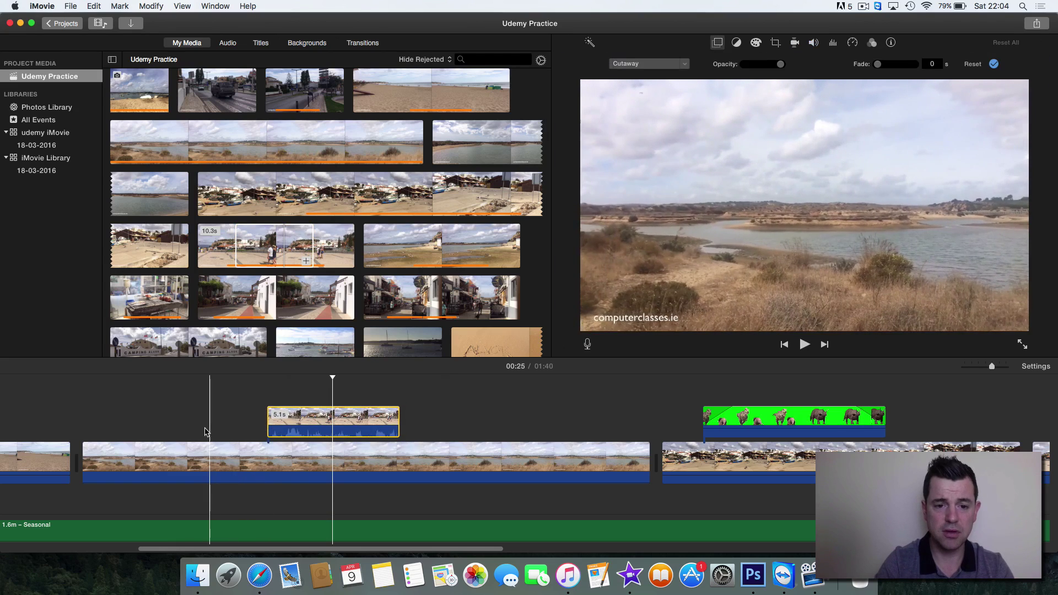
left_click(201, 429)
key("space")
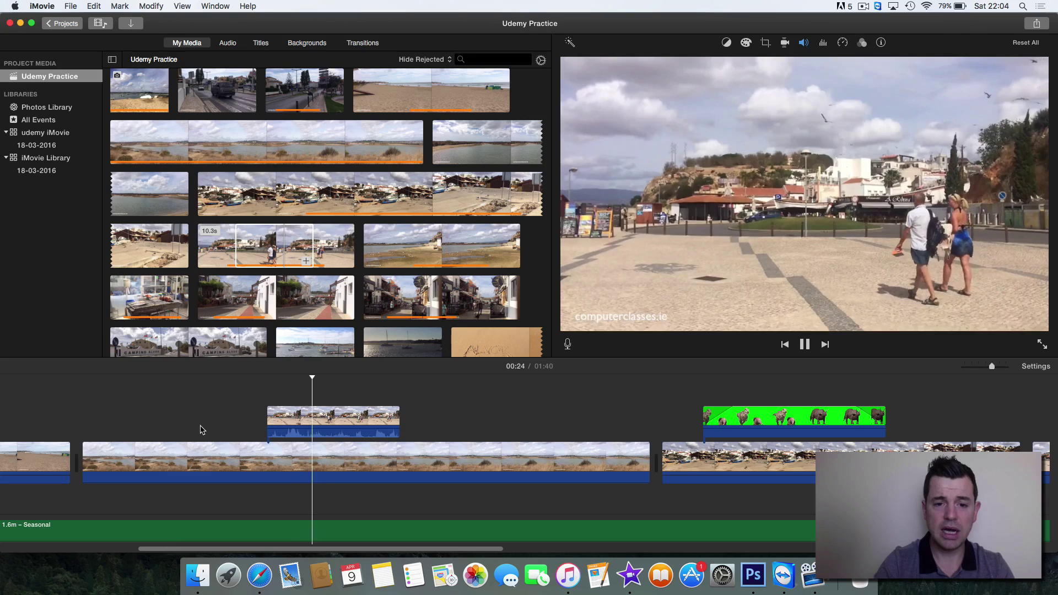
- Silence the promenade cutaway's audio and add video fades at both its ends, previewing the result
left_click(318, 425)
left_click_drag(310, 428, 309, 436)
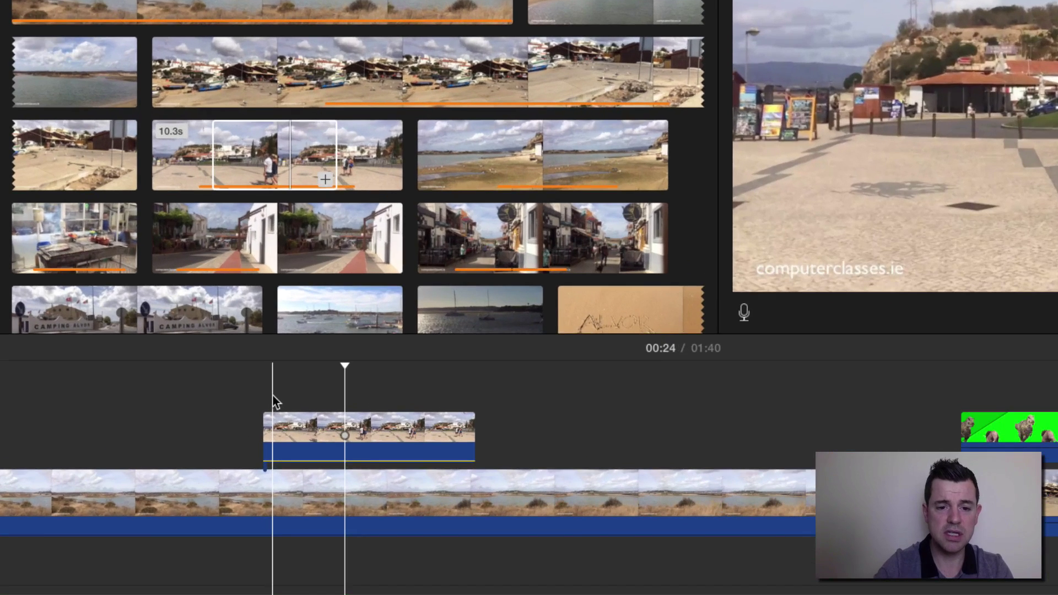
left_click_drag(270, 416, 304, 419)
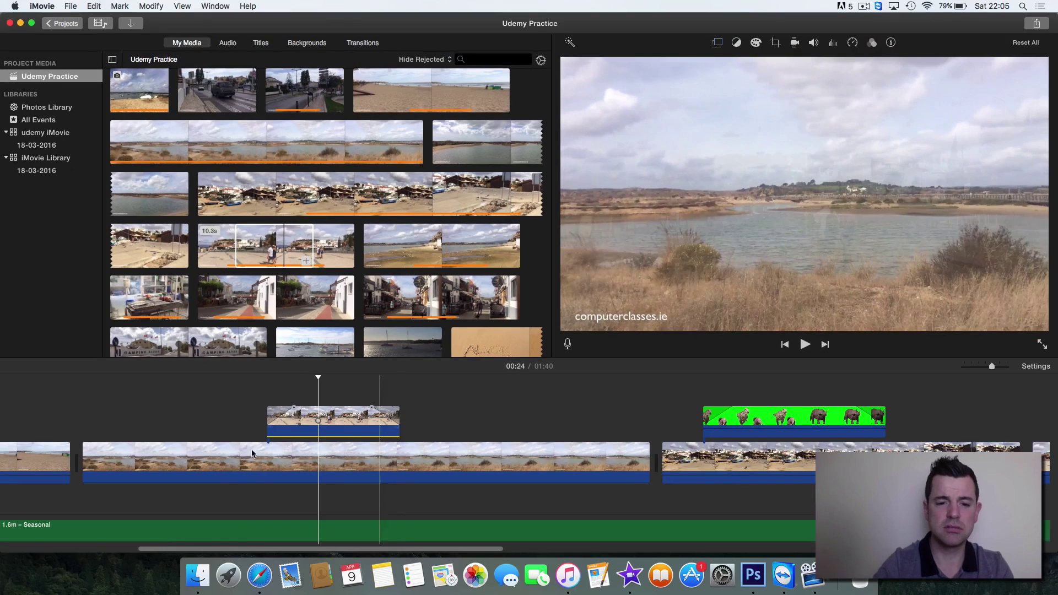
key("space")
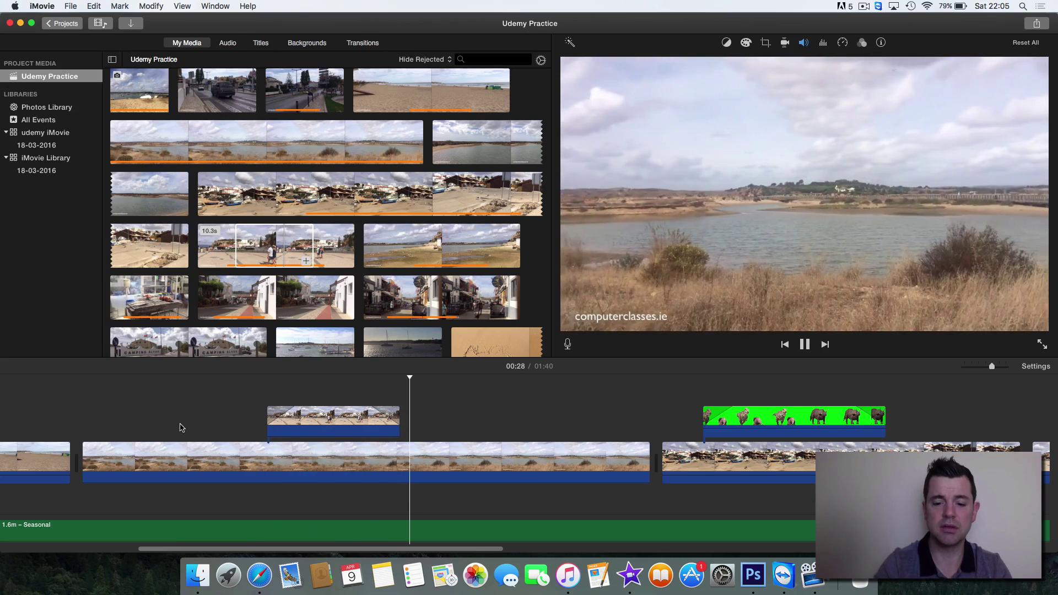
- Stop playback and delete the promenade cutaway from above the lake clip
key("space")
left_click(314, 433)
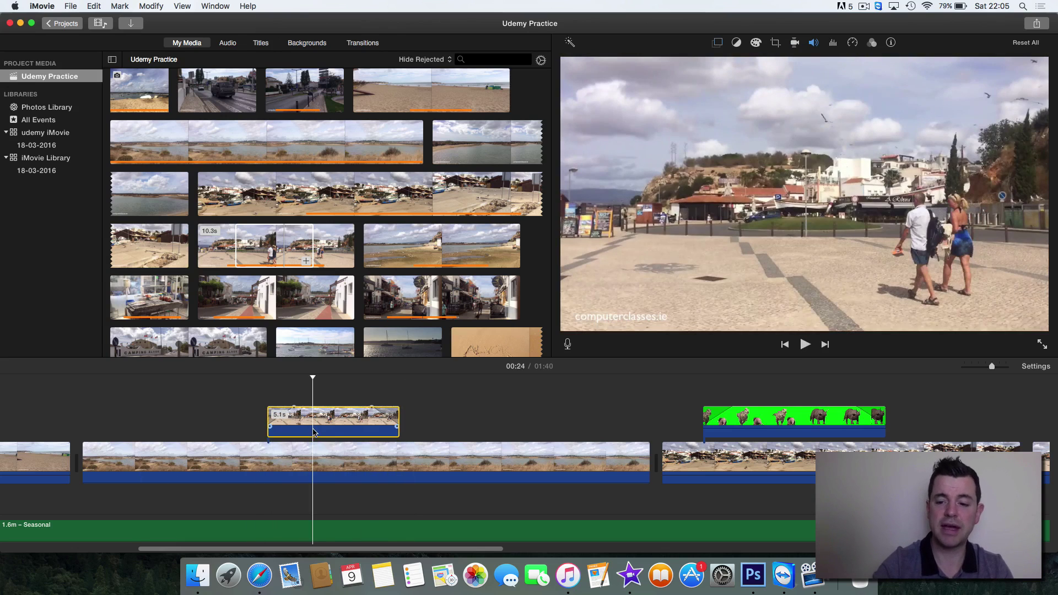
key("Delete")
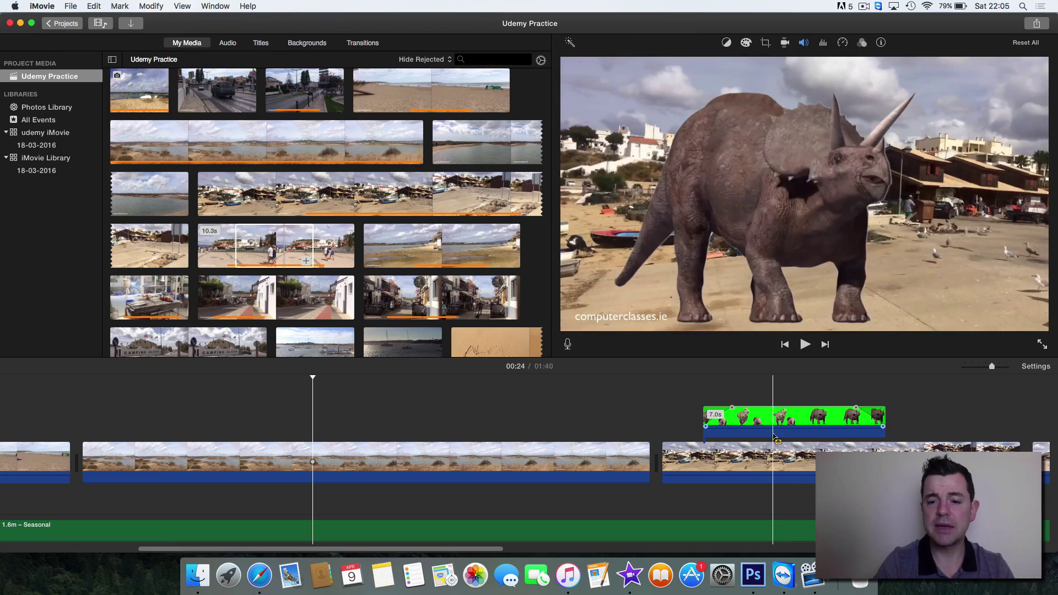
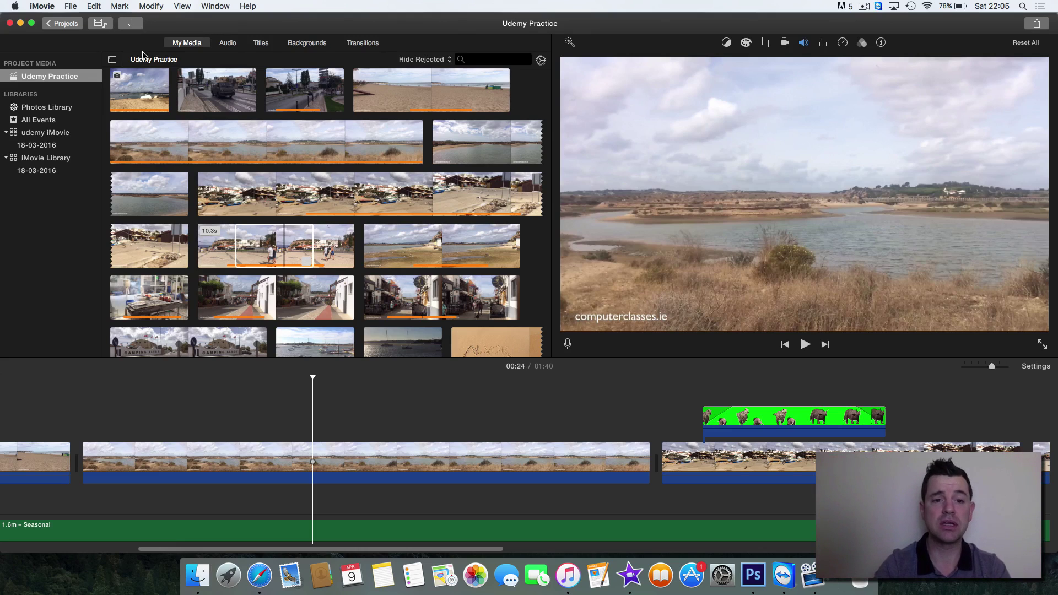
- Import the image Green Screen Man.jpg from the Desktop into the project media
left_click(130, 22)
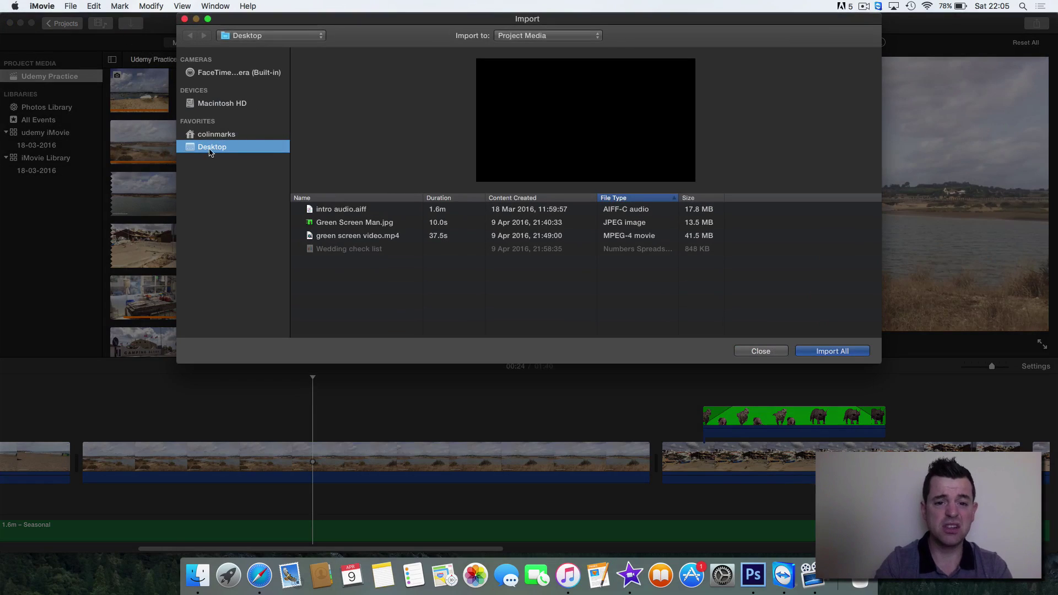
left_click(337, 226)
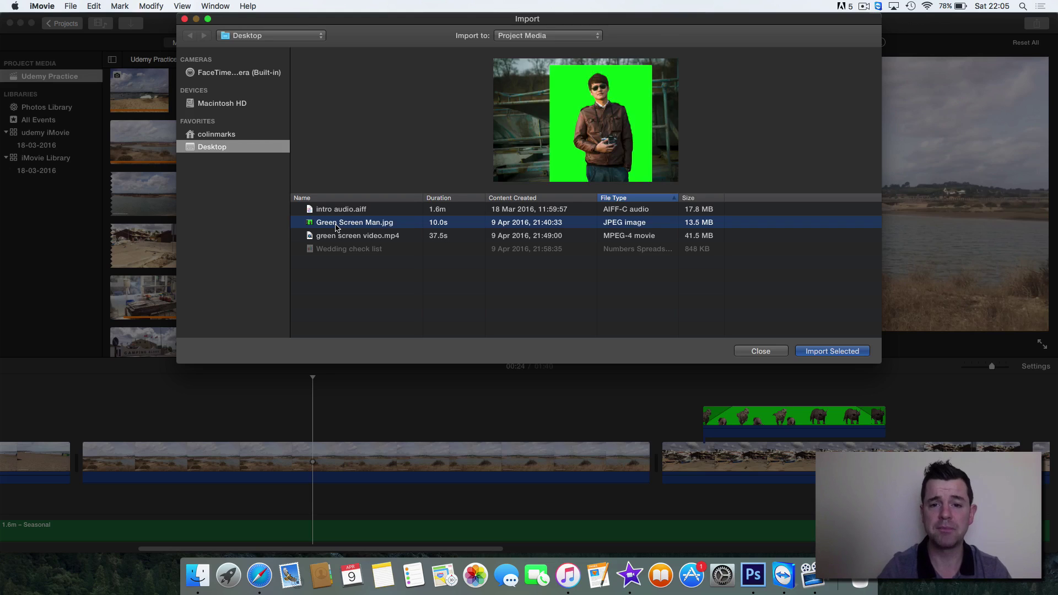
mouse_move(561, 139)
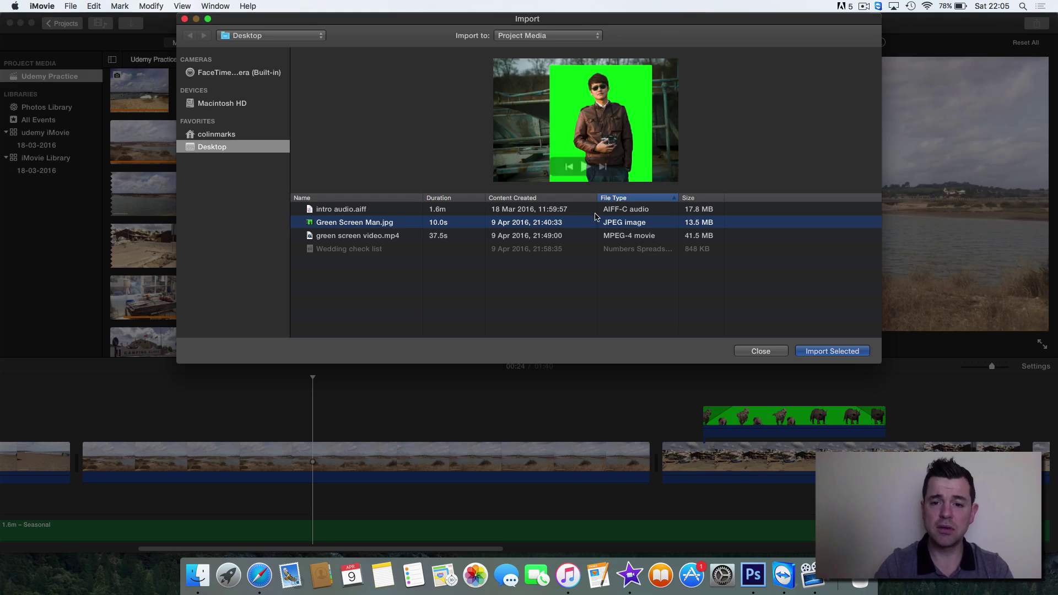
left_click(816, 352)
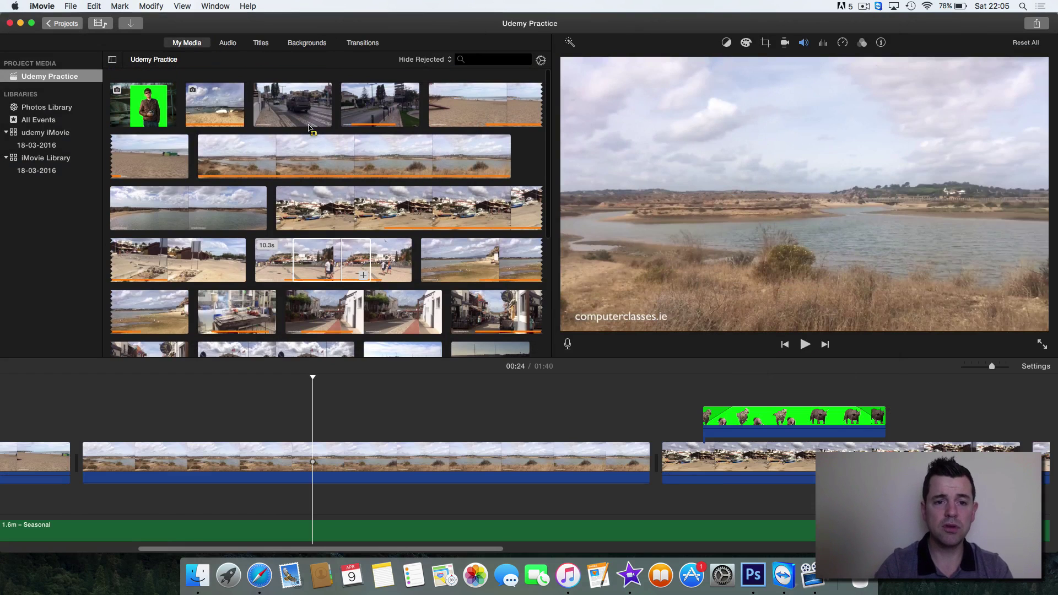
- Overlay the green screen man image above the lake clip, extend it to about twice its length and play it back
scroll(301, 126, "up", 2)
left_click(153, 90)
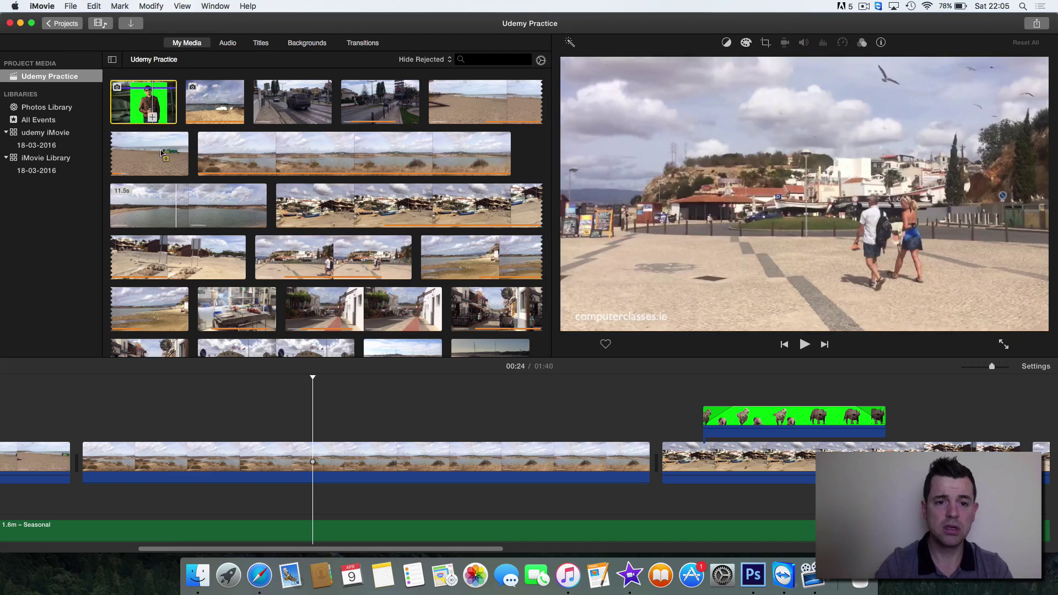
left_click_drag(208, 302, 252, 417)
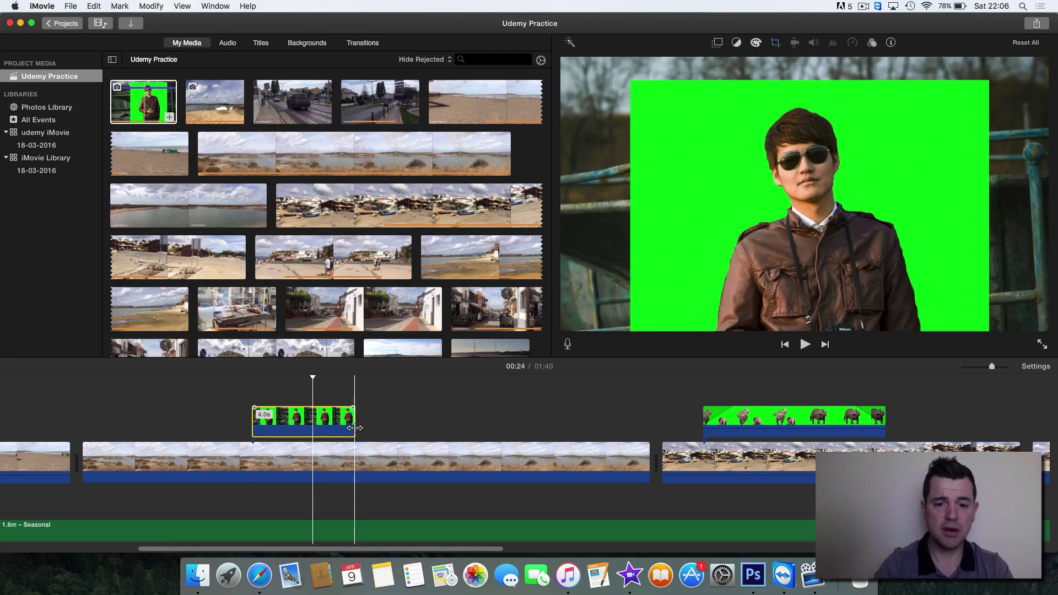
left_click_drag(355, 427, 463, 429)
left_click(152, 436)
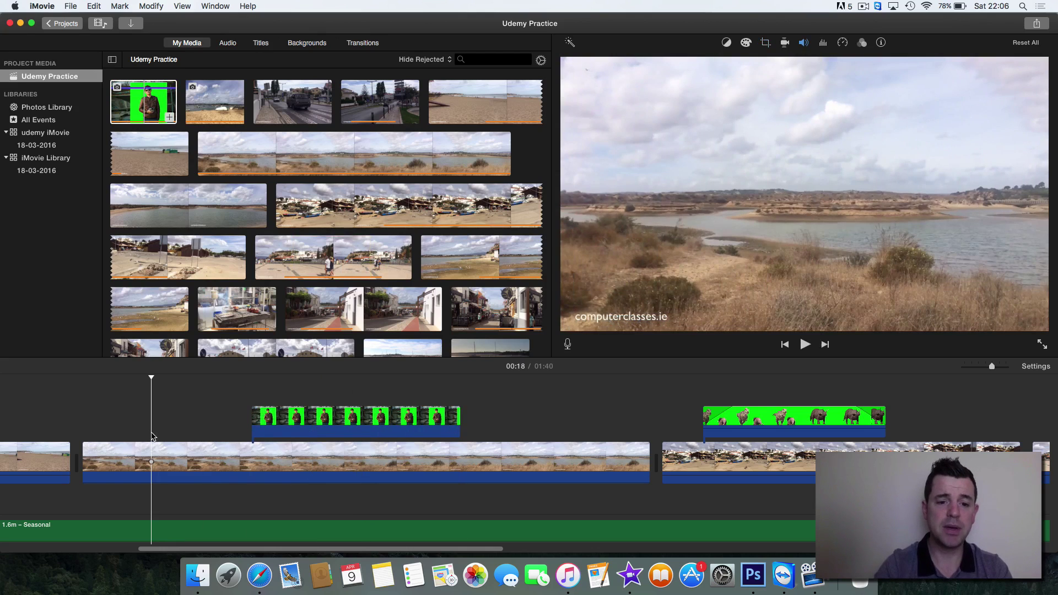
key("space")
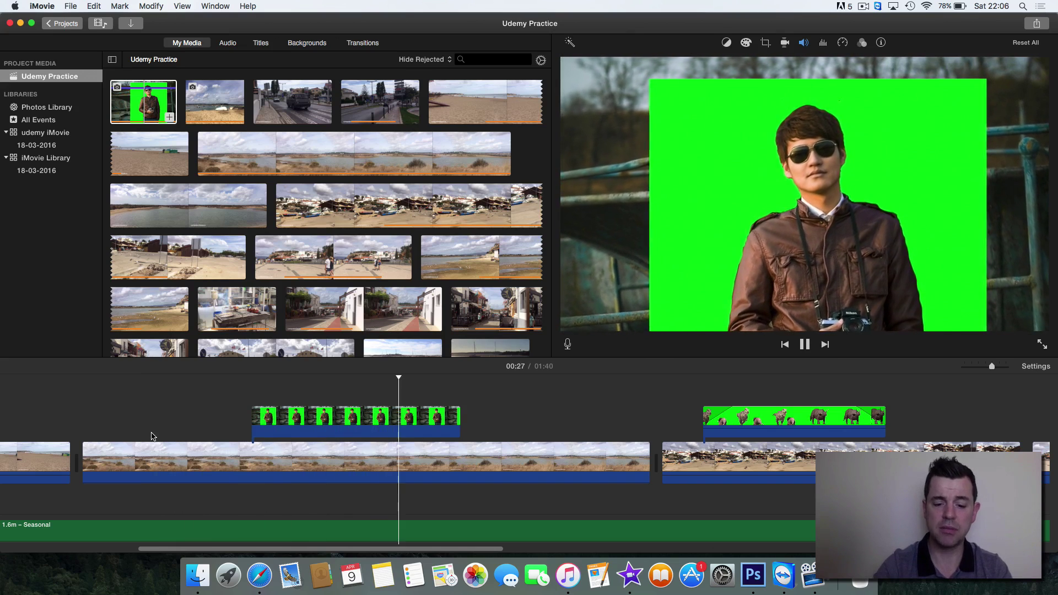
left_click(152, 437)
key("space")
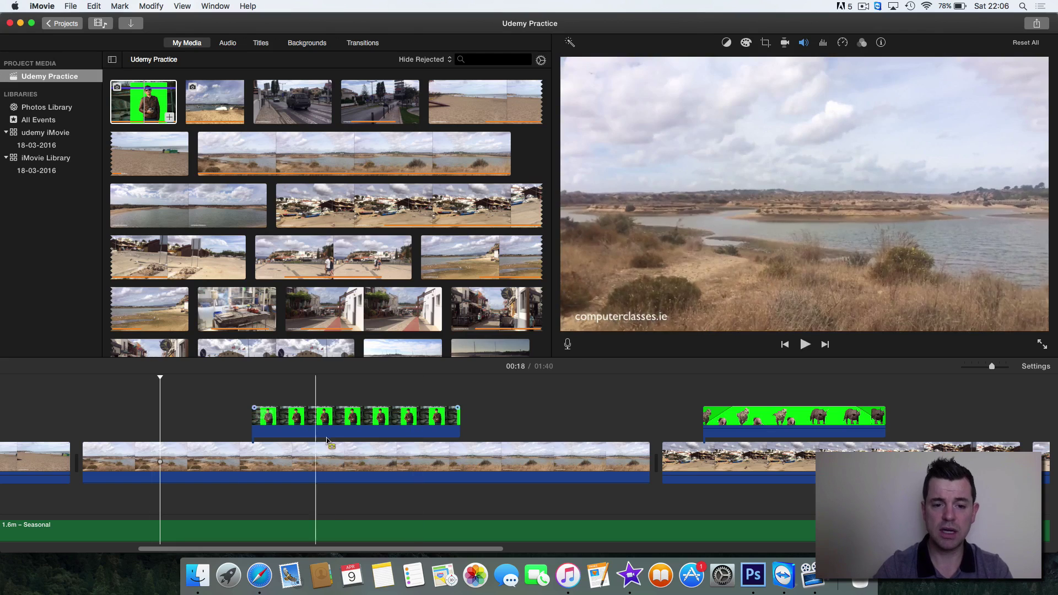
- Set the man image's crop style to Fit and play back the overlay
left_click(324, 423)
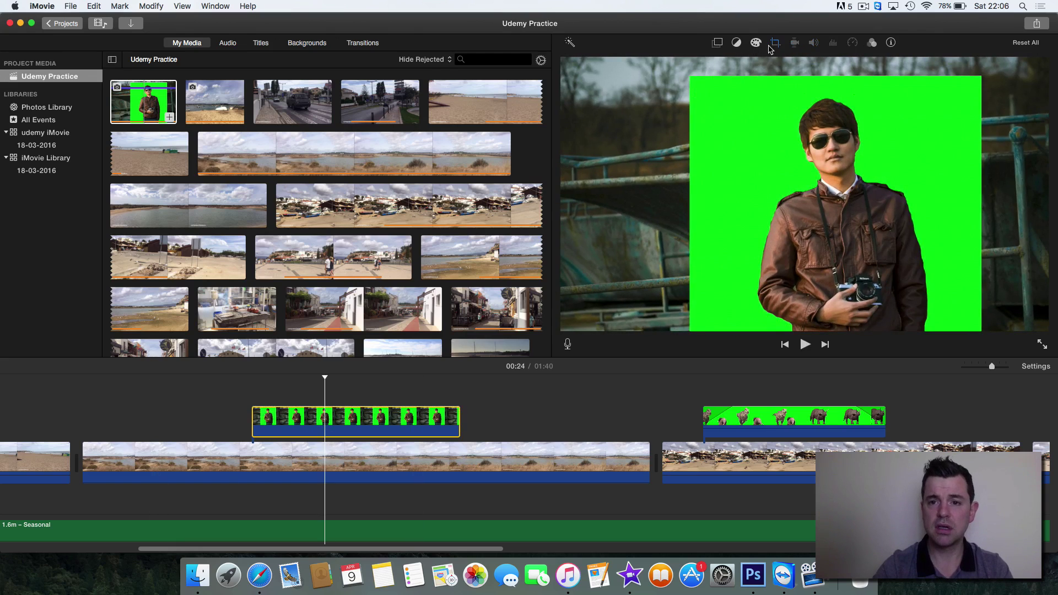
left_click(775, 43)
left_click(640, 64)
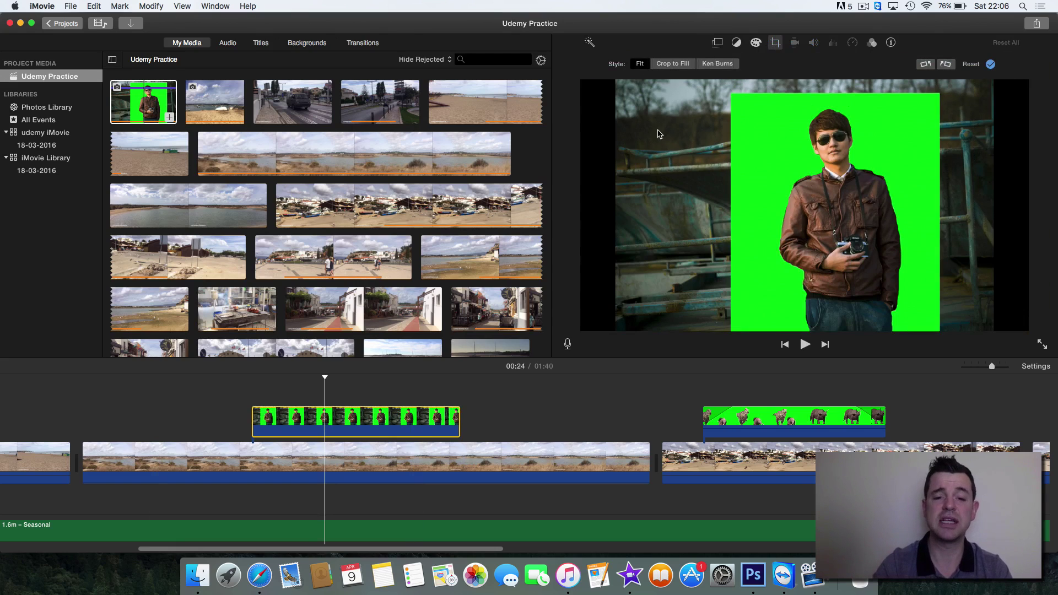
left_click(217, 404)
key("space")
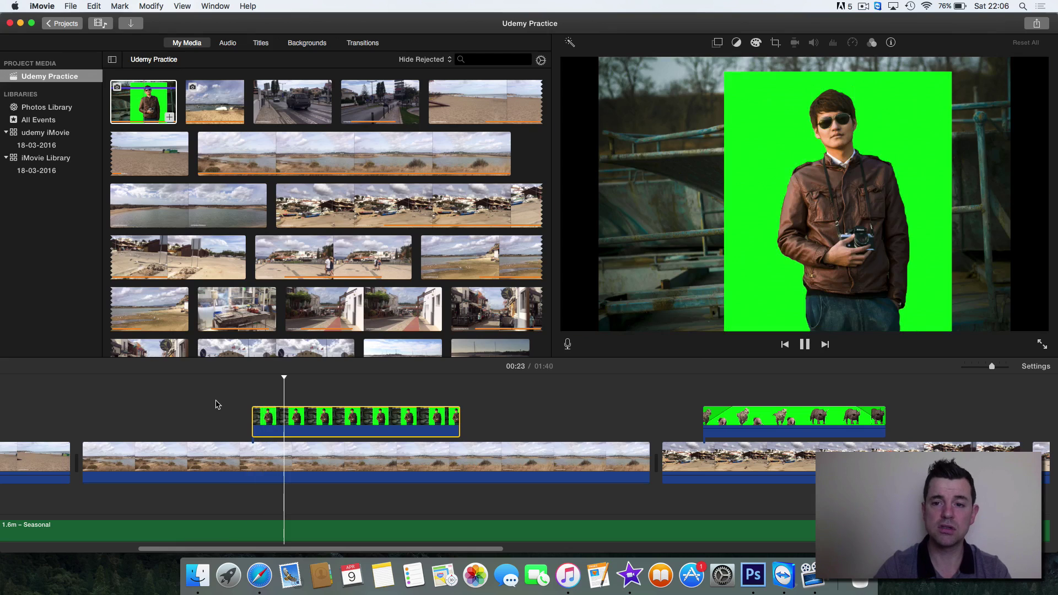
key("space")
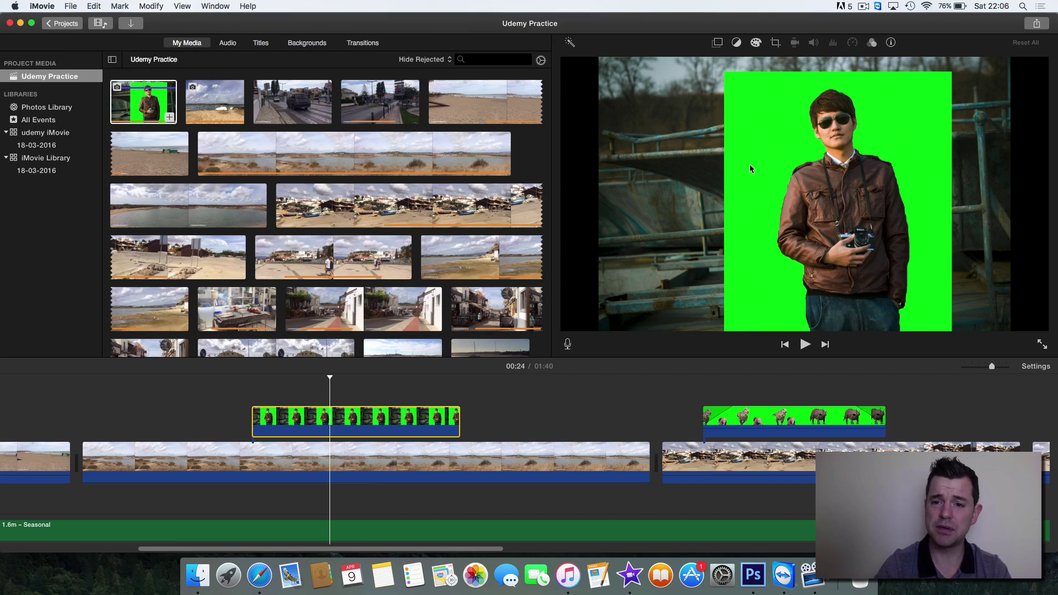
- Change the man image's overlay type from Cutaway to Green/Blue Screen
left_click(719, 43)
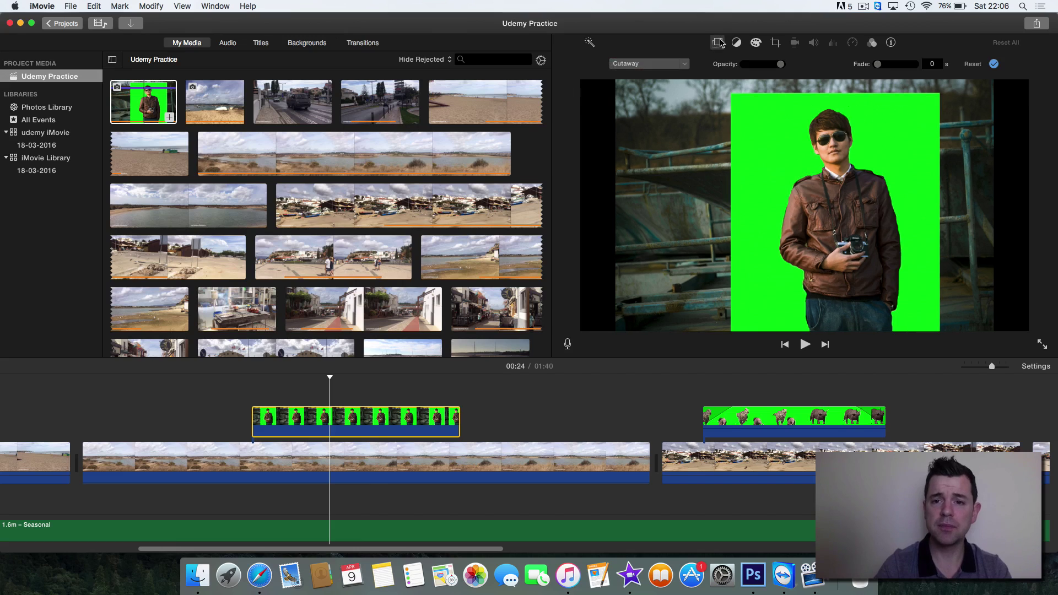
left_click(687, 64)
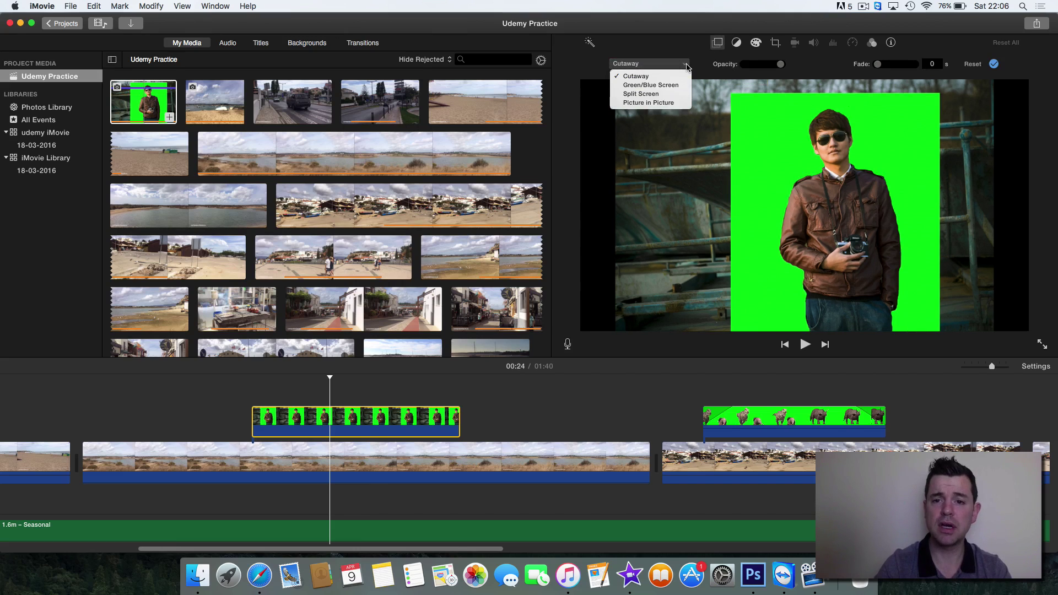
left_click(663, 84)
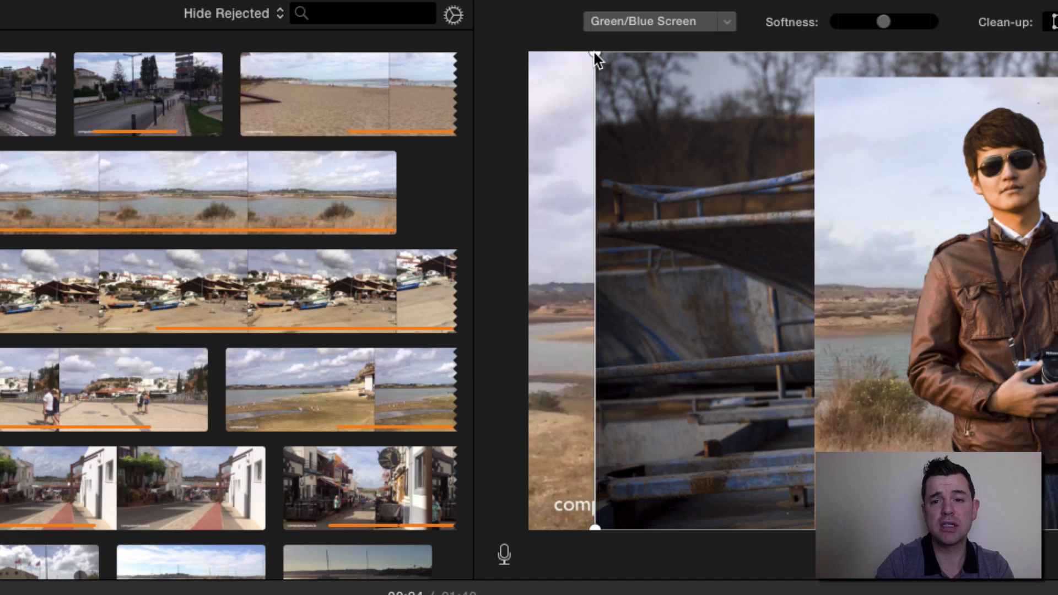
- Pull the four clean-up crop corners inside the green area around the man to mask the leftover background, and play back the result
left_click_drag(594, 52, 827, 87)
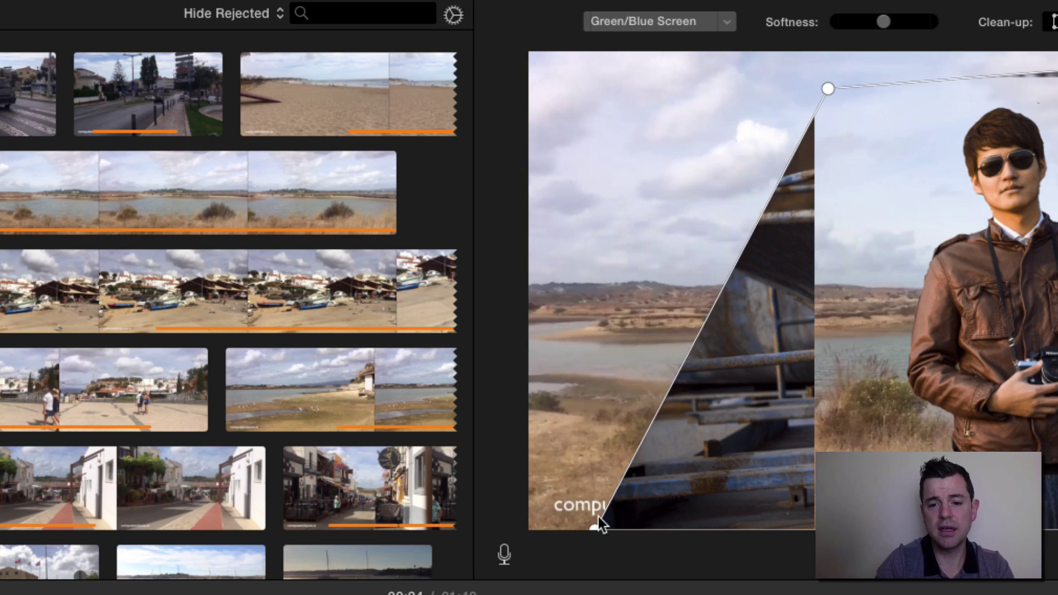
left_click_drag(596, 530, 835, 521)
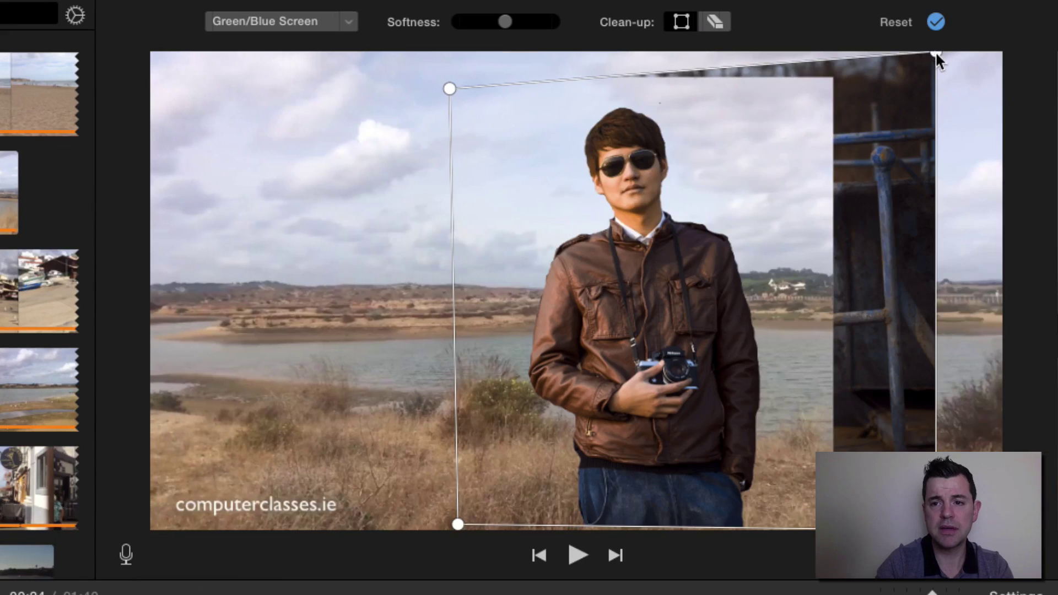
left_click_drag(936, 53, 810, 87)
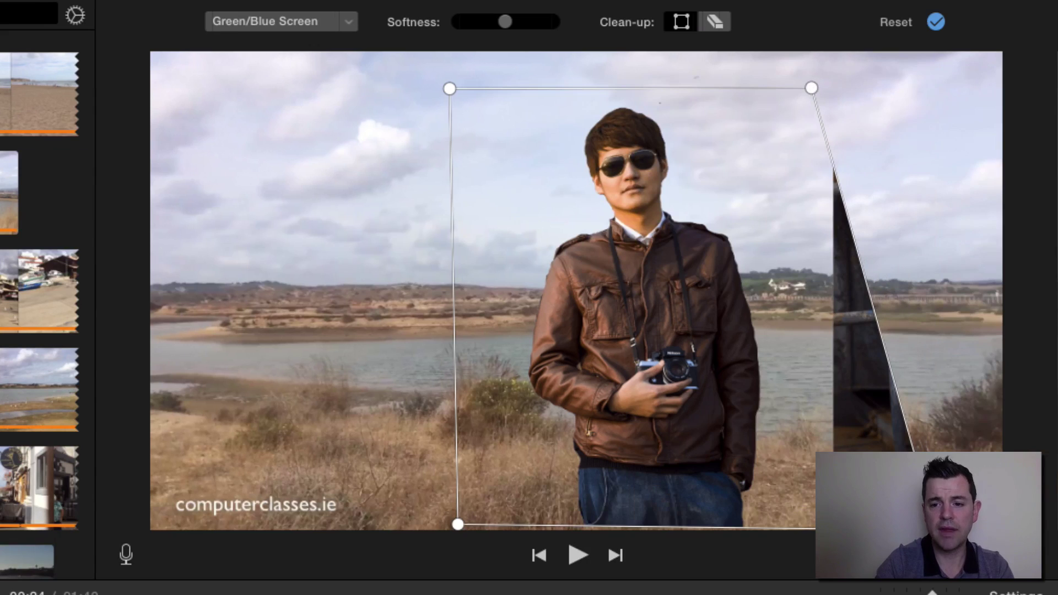
left_click_drag(936, 528, 821, 528)
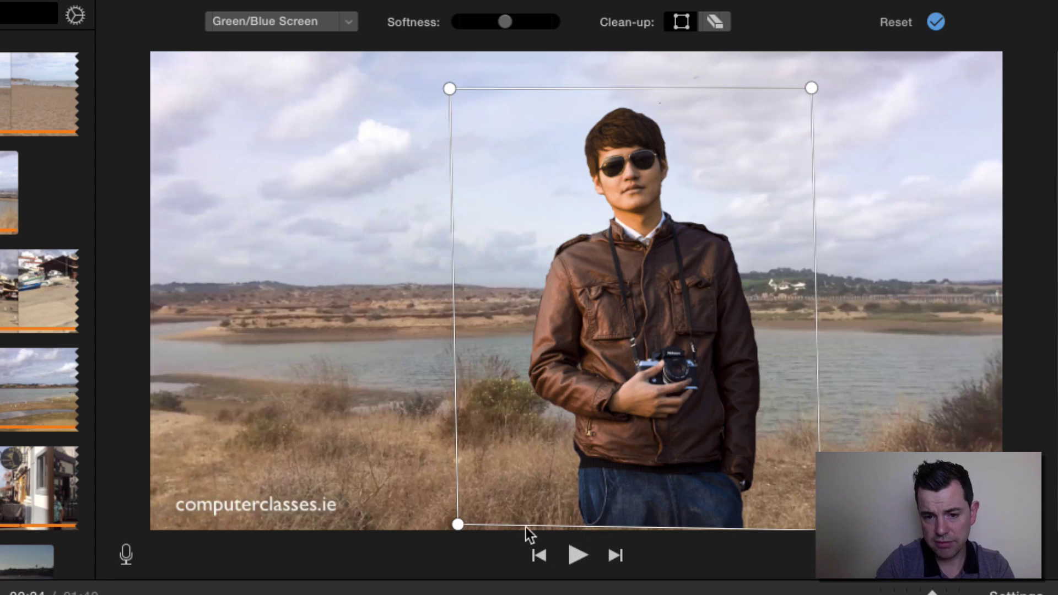
left_click_drag(457, 526, 456, 535)
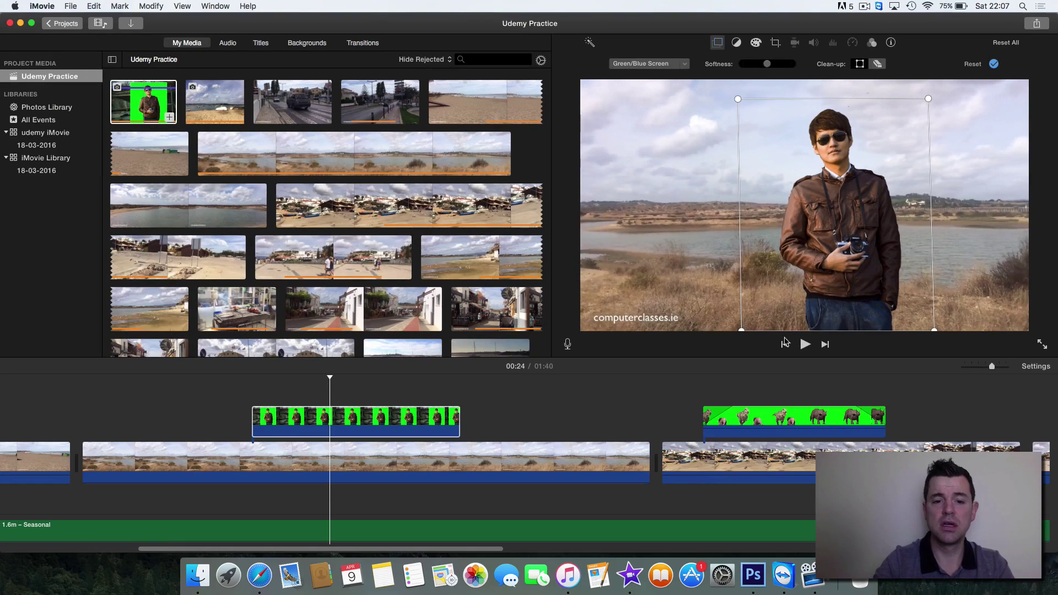
left_click(160, 406)
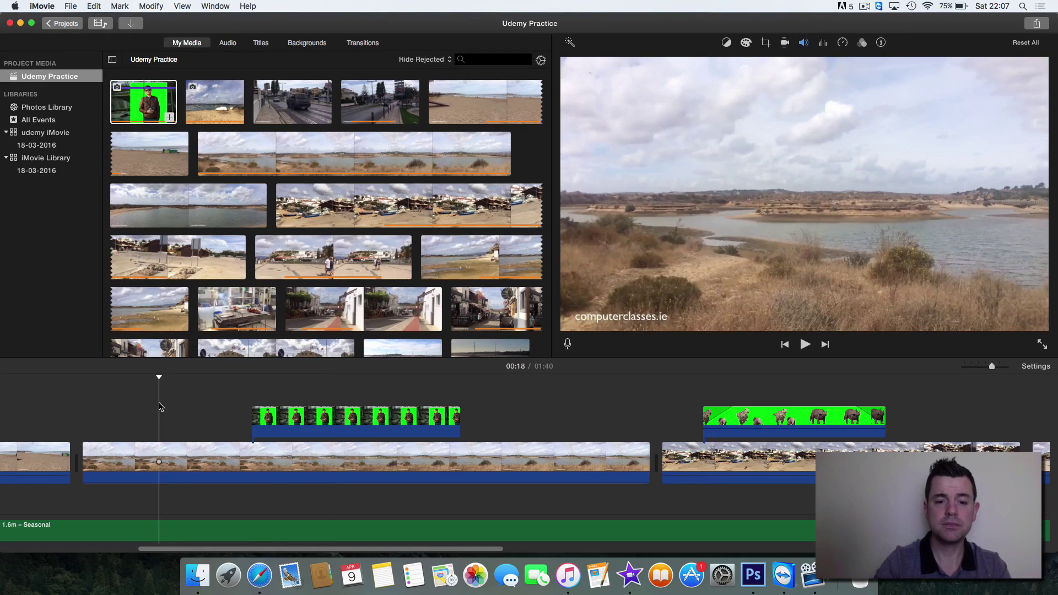
key("space")
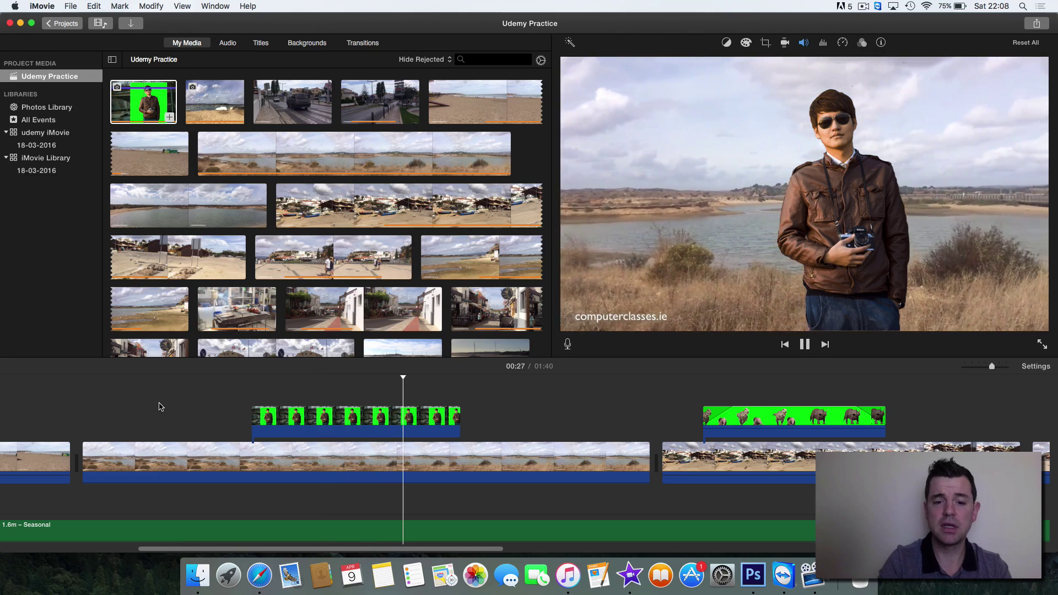
- Try moving the upper-left clean-up crop corner outward beyond the green area and play back the overlay
left_click(350, 420)
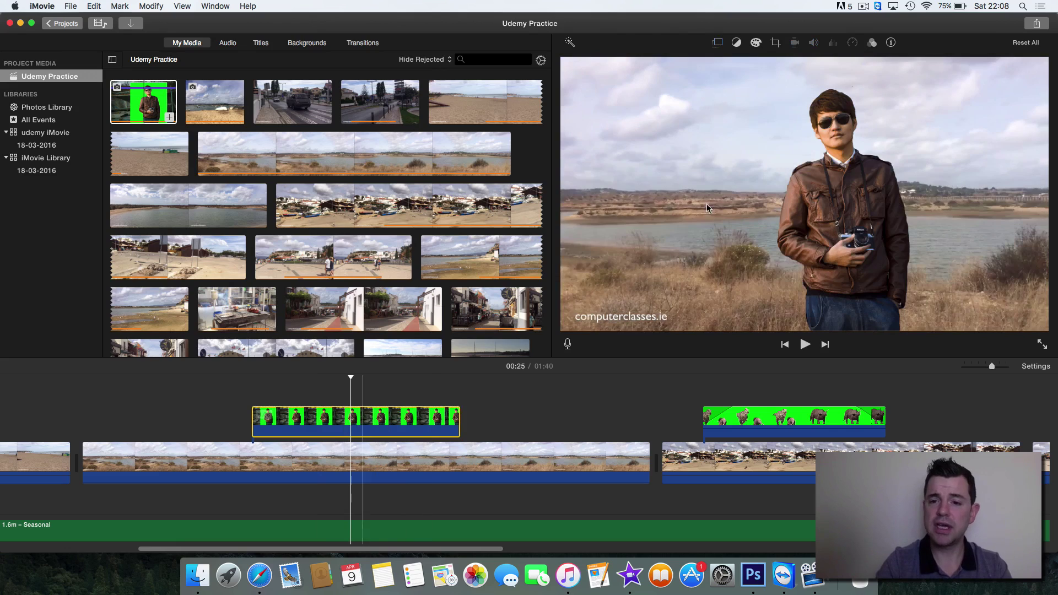
left_click(719, 45)
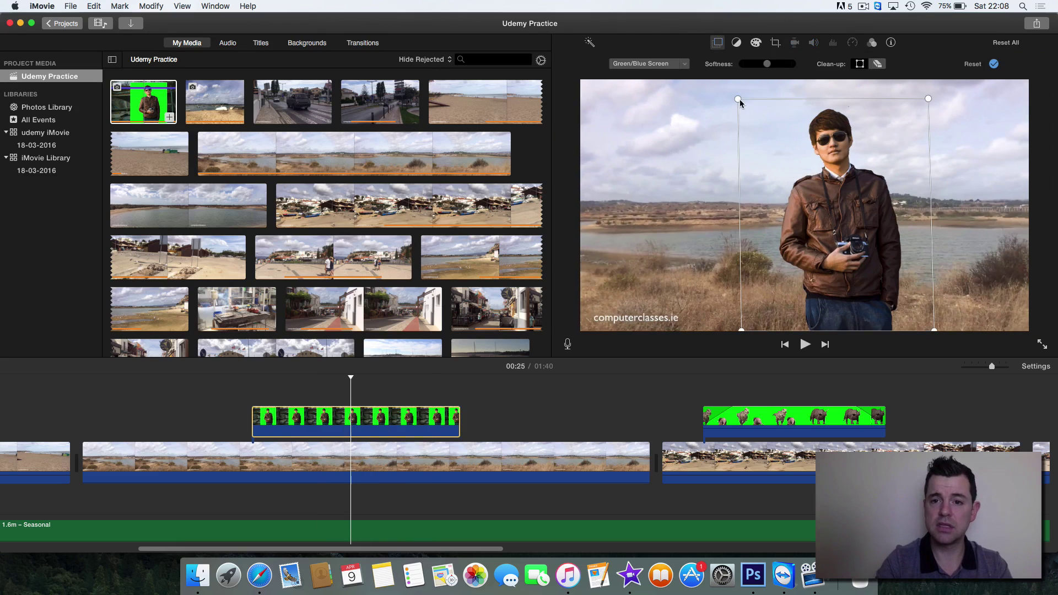
left_click_drag(738, 99, 710, 99)
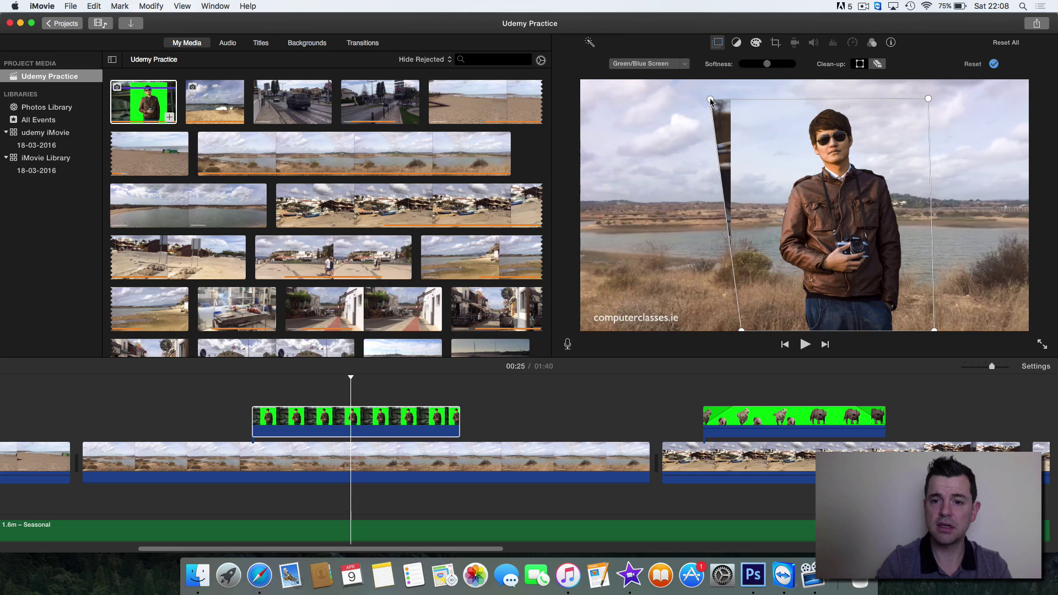
left_click(209, 407)
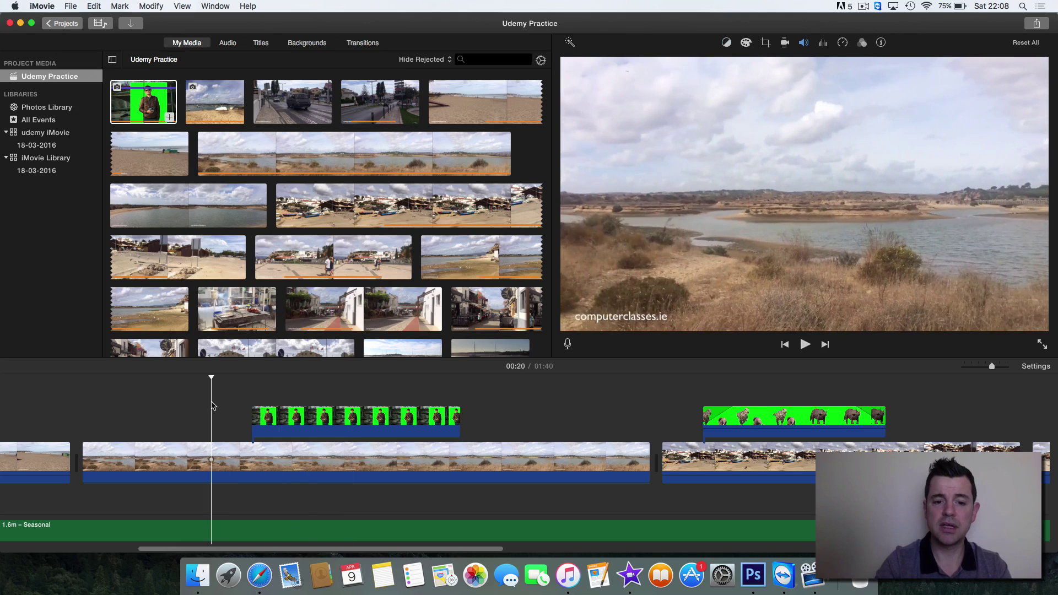
key("space")
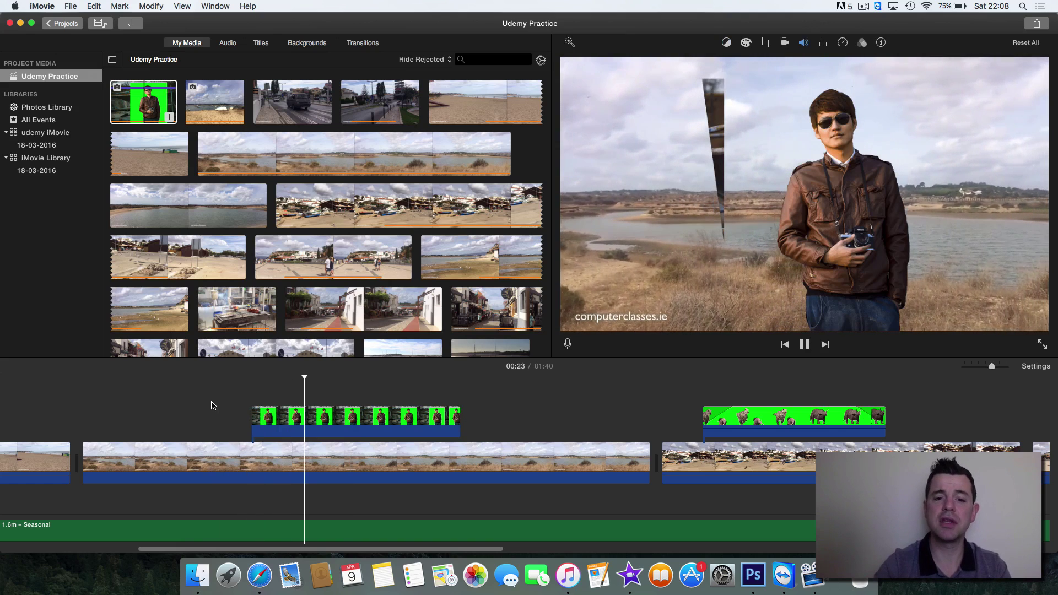
- Move the upper-left clean-up crop corner back inside the green area to mask the exposed background strip
left_click(377, 415)
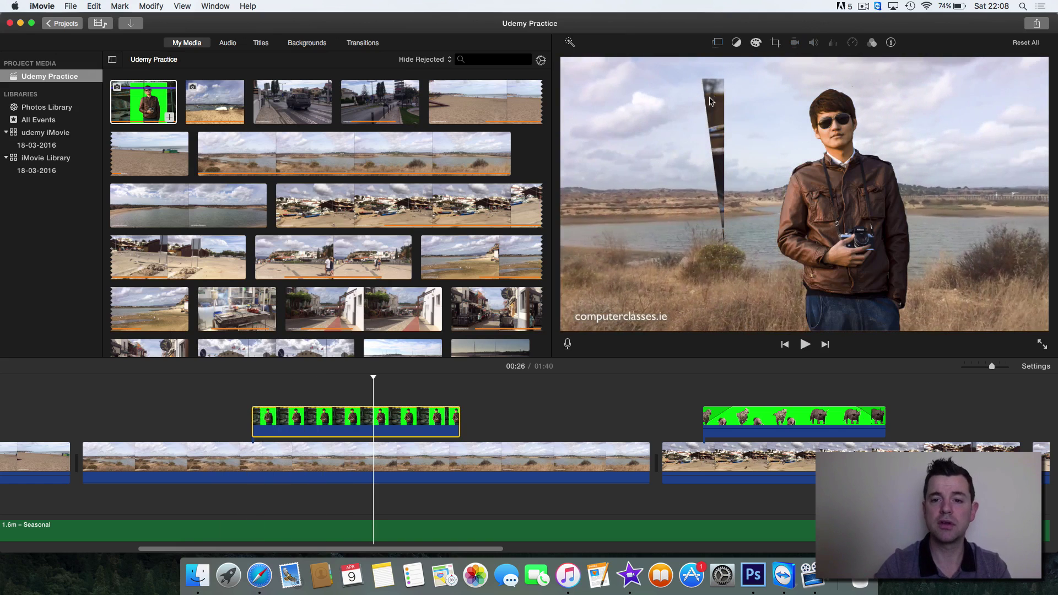
left_click(351, 422)
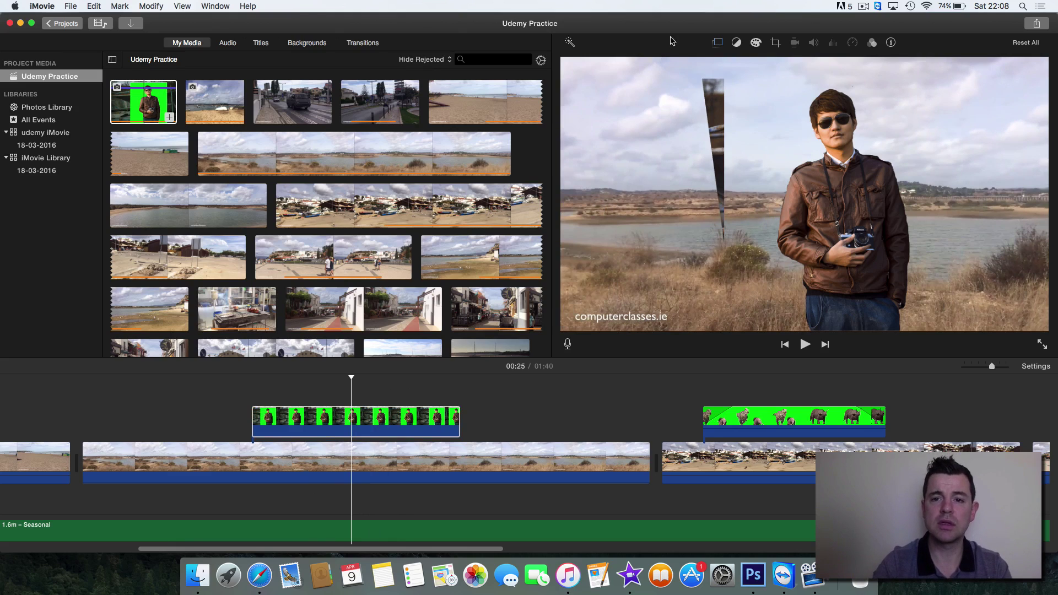
left_click(717, 43)
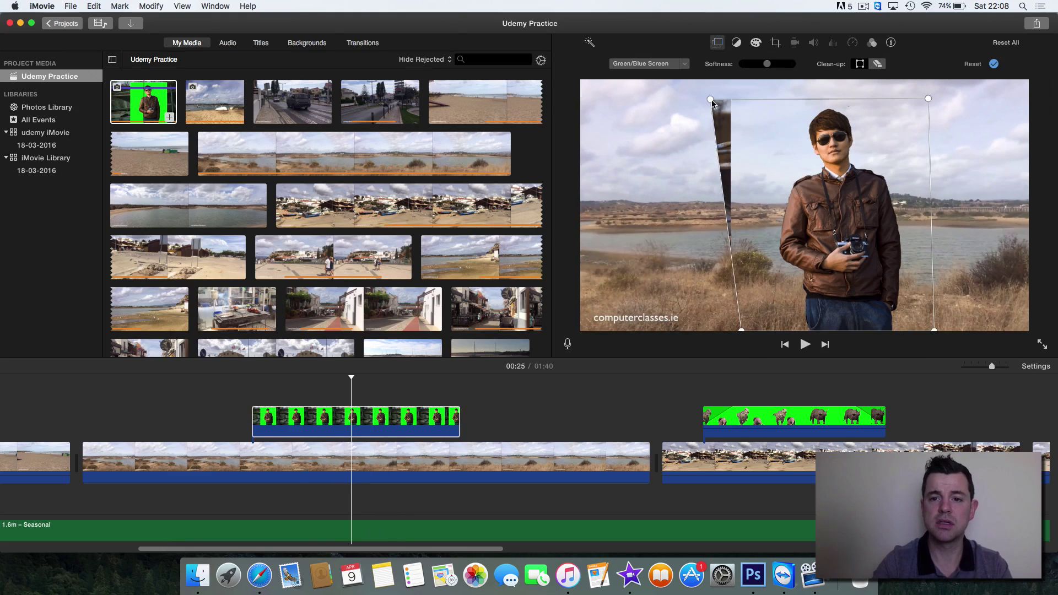
left_click_drag(712, 101, 739, 103)
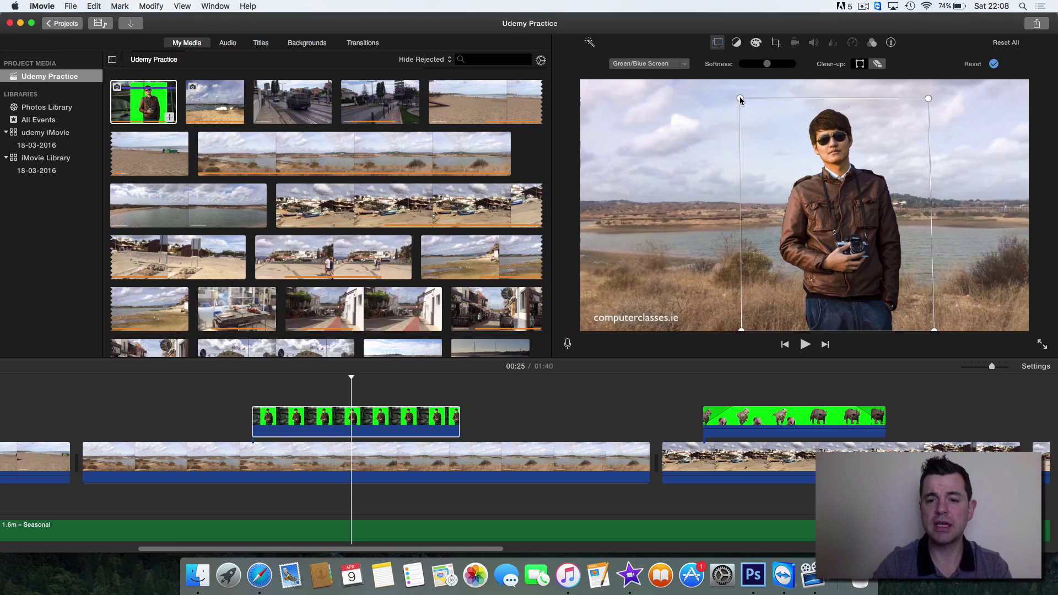